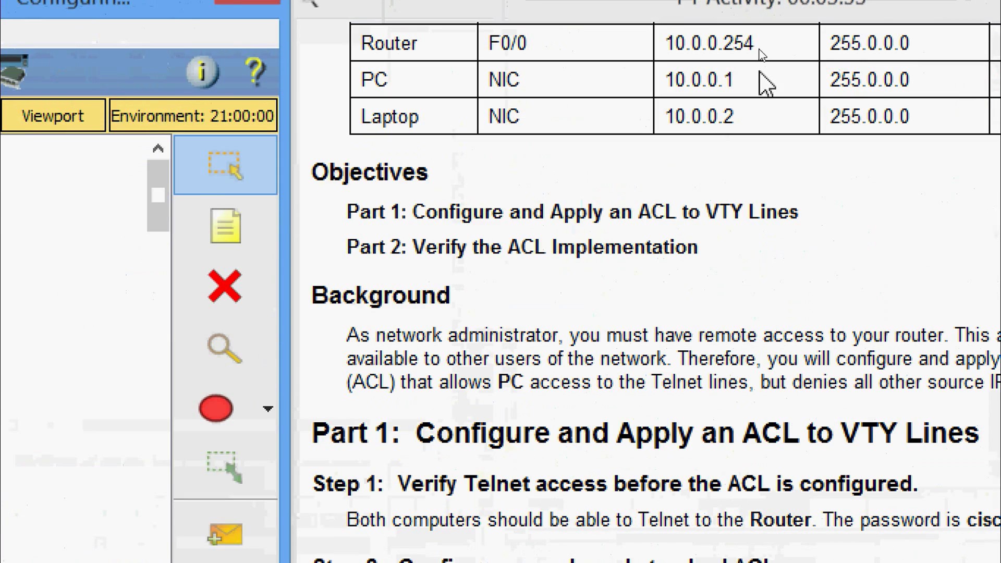
Select the Router F0/0 address 10.0.0.254 in the addressing table for copying.
drag(666, 42, 755, 68)
key(ctrl+c)
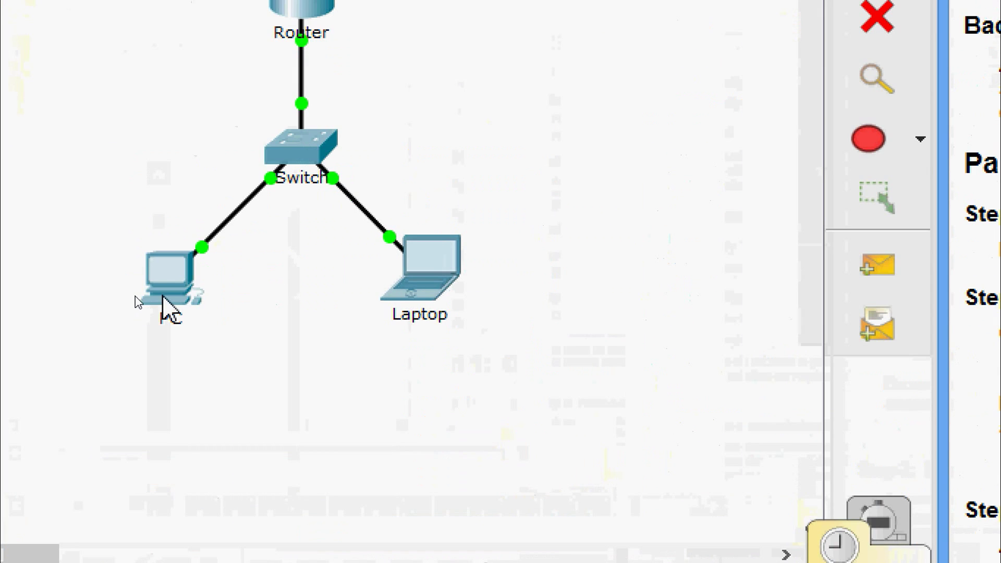
From the PC's Command Prompt, Telnet to 10.0.0.254, log in to Router>, then close the PC window.
click(164, 295)
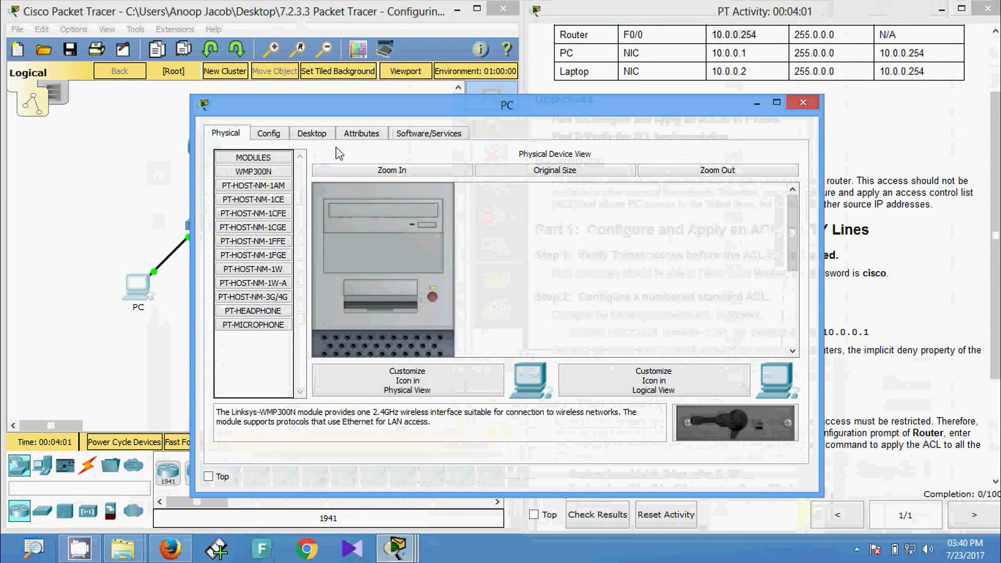
click(309, 133)
click(575, 202)
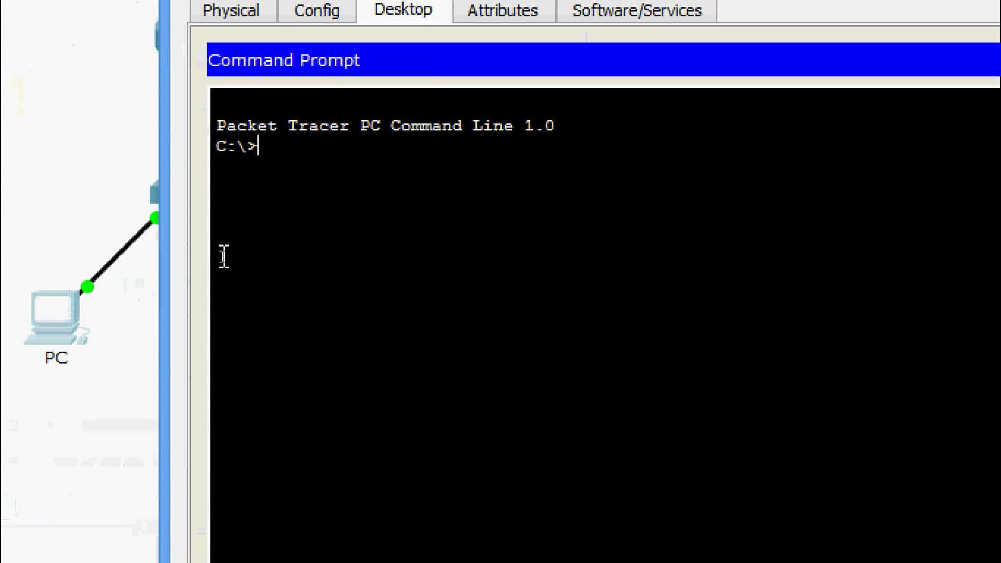
text(telnet)
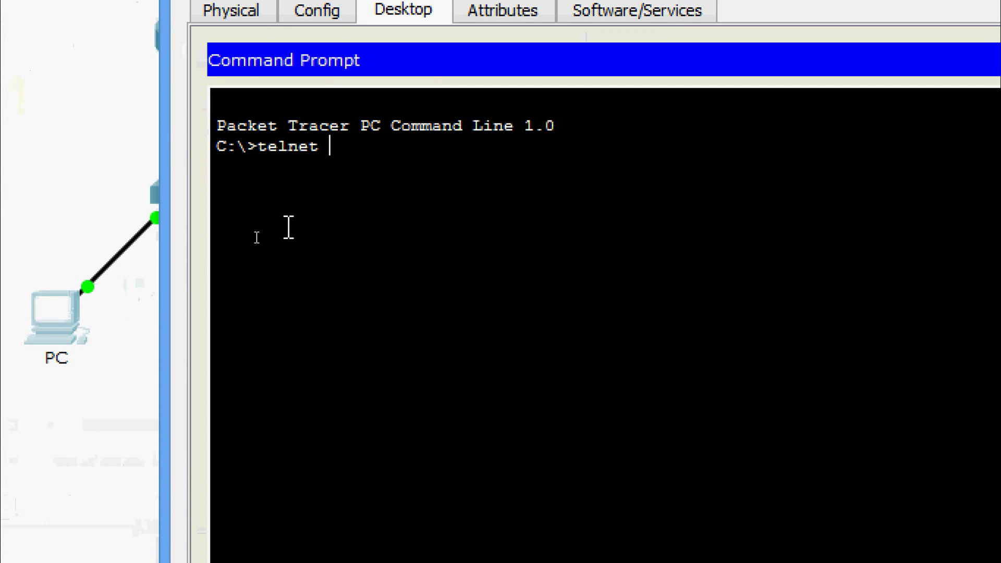
right_click(340, 144)
click(367, 184)
key(Return)
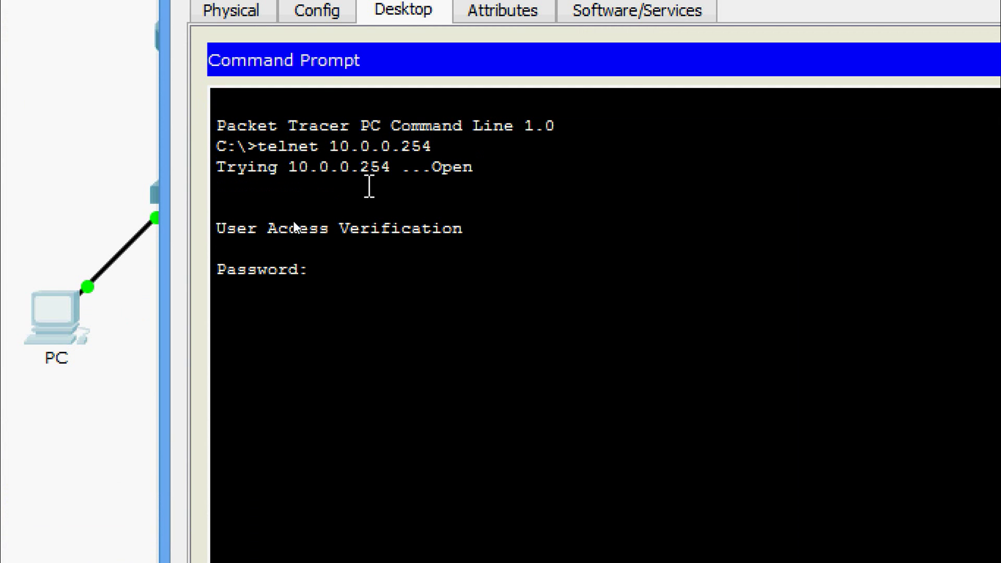
key(Return)
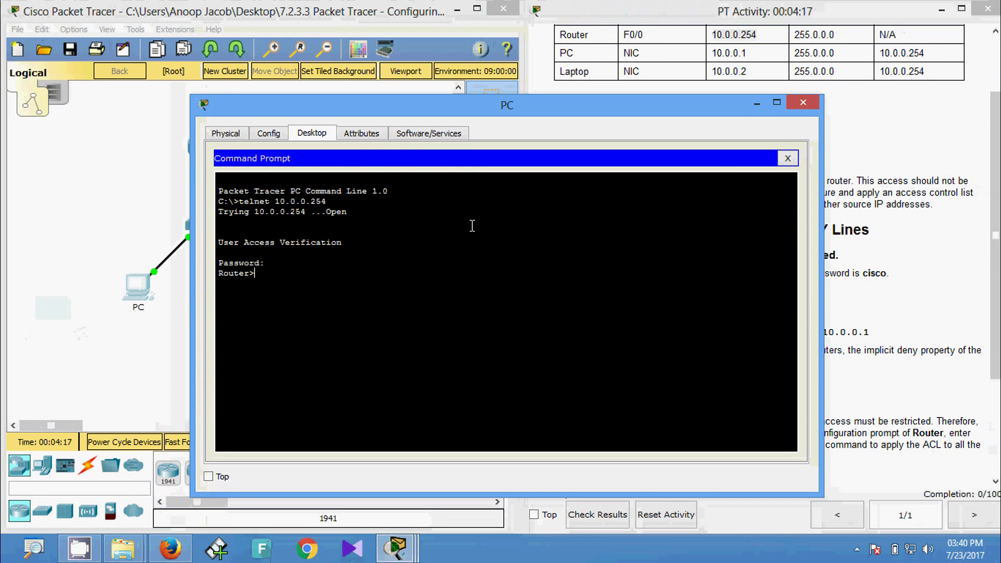
click(794, 104)
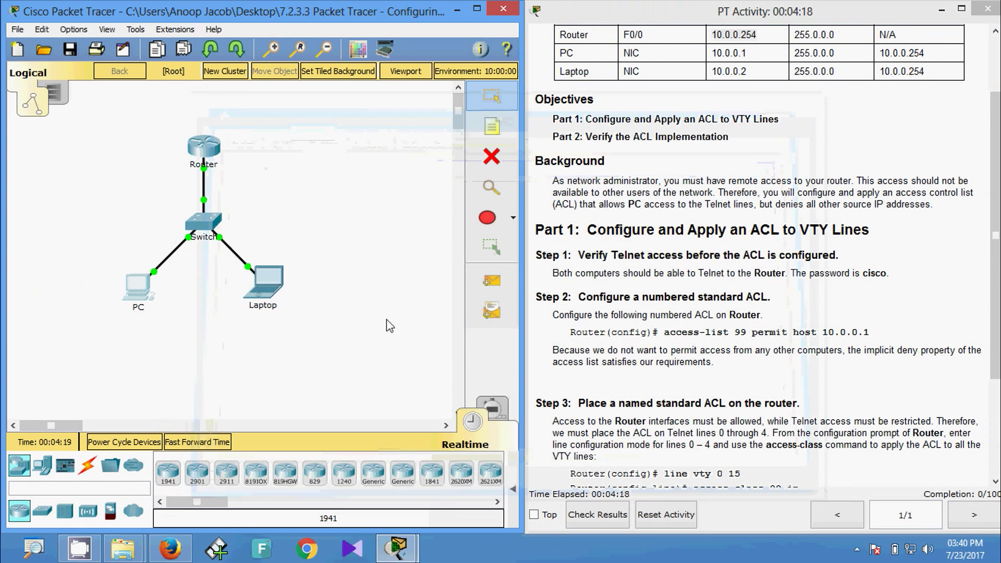
From the Laptop's Command Prompt, Telnet to the pasted address 10.0.0.254 and submit the login password.
click(269, 295)
click(319, 135)
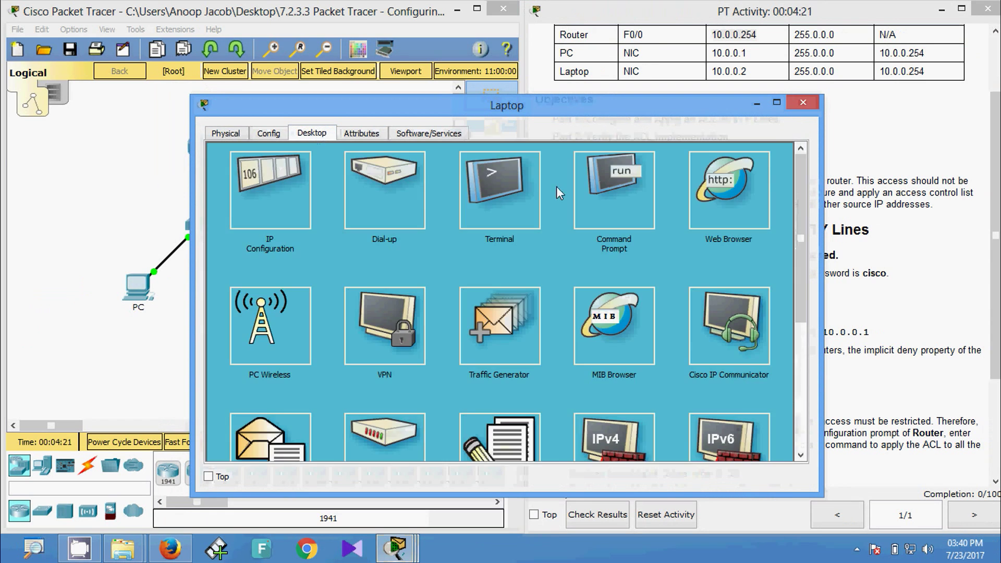
click(605, 192)
text(telnet)
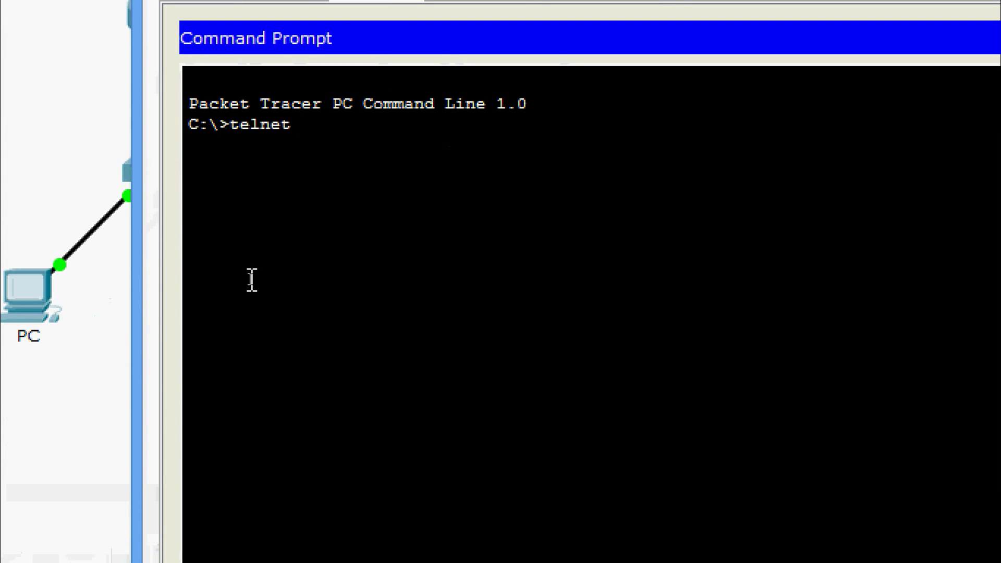
right_click(319, 125)
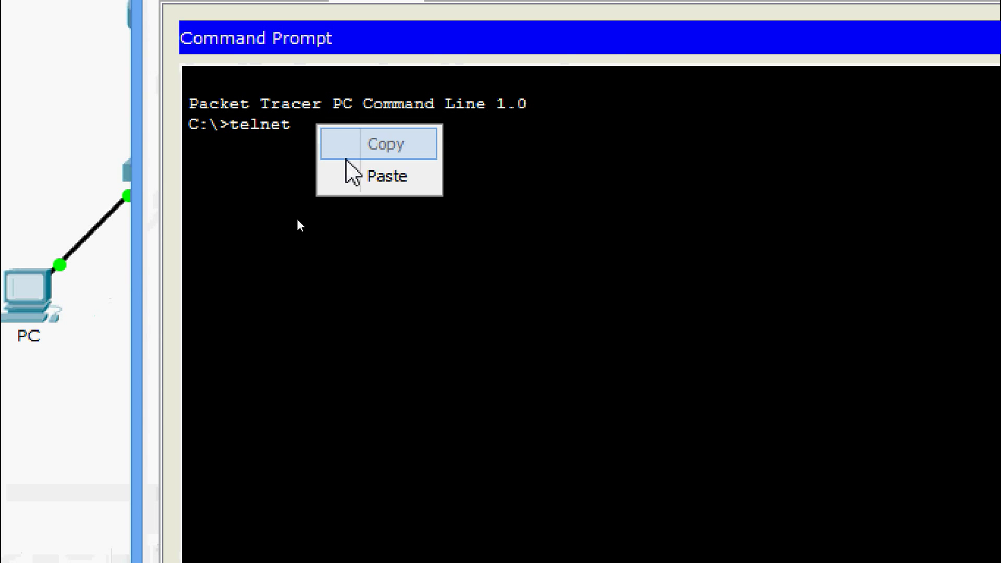
click(347, 175)
key(Return)
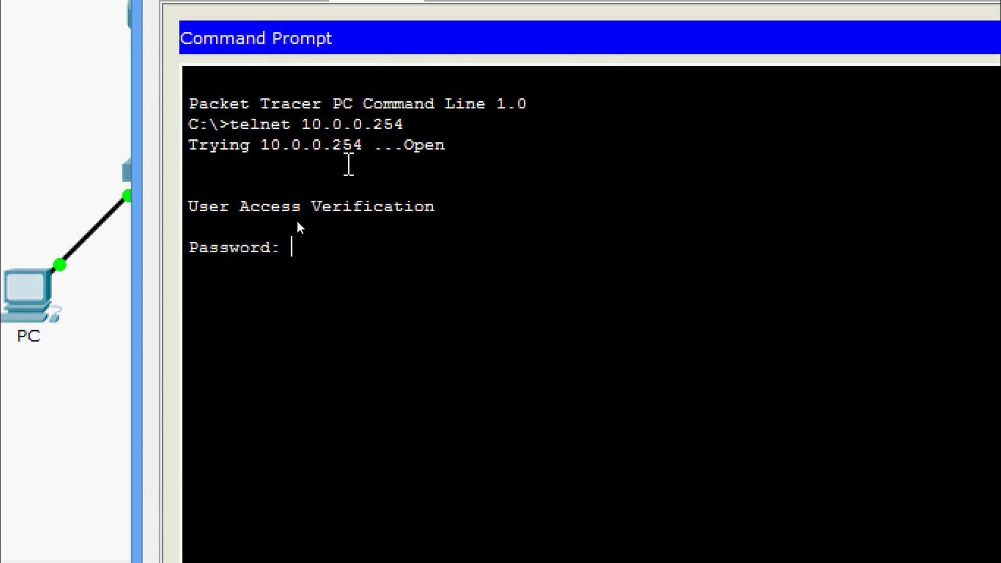
key(Return)
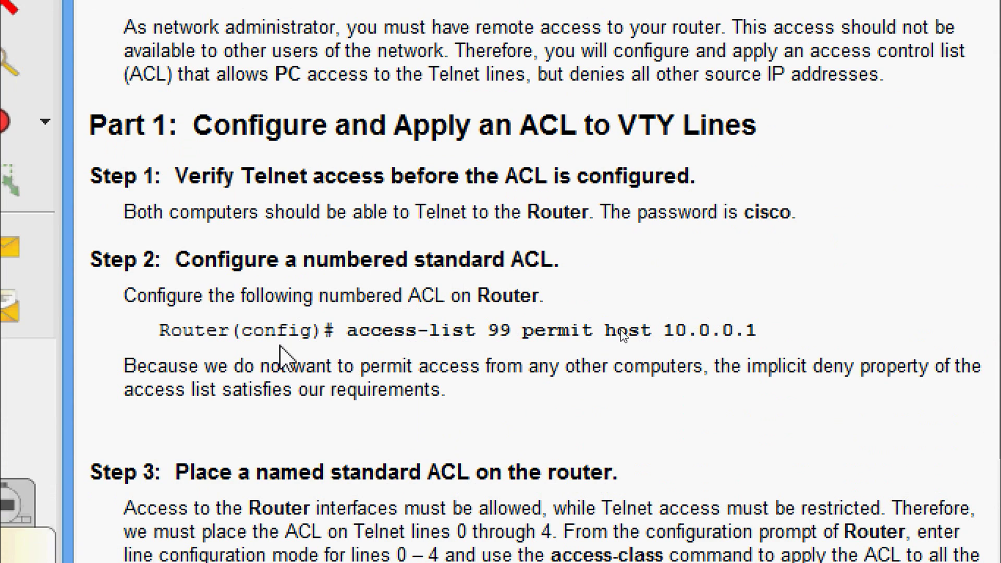
drag(166, 338, 675, 338)
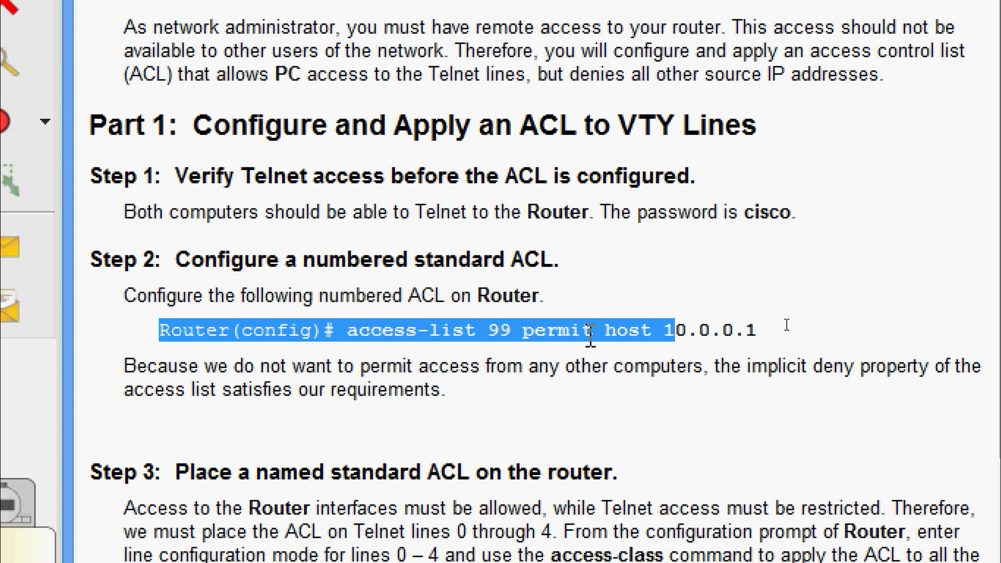
click(646, 337)
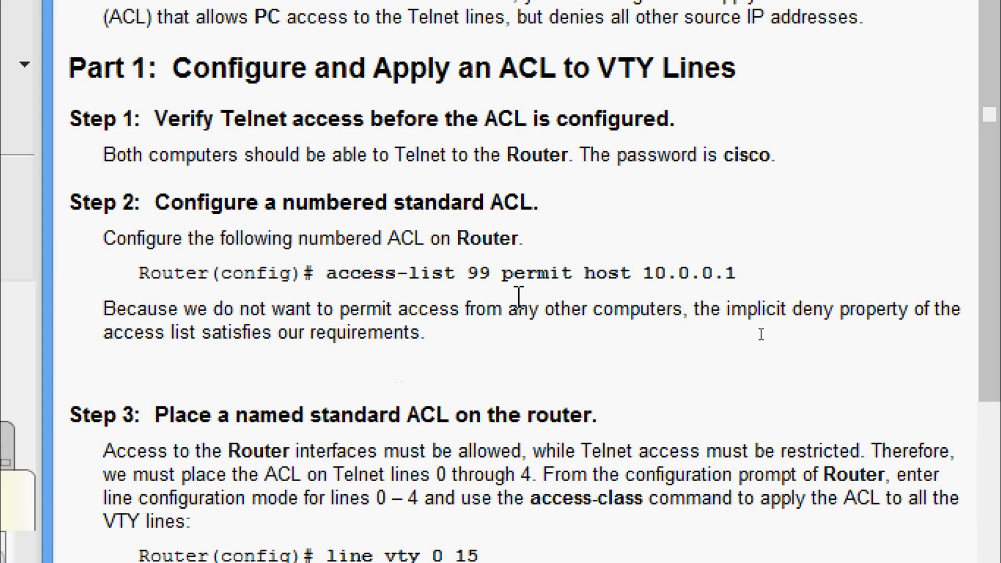
drag(643, 273, 742, 279)
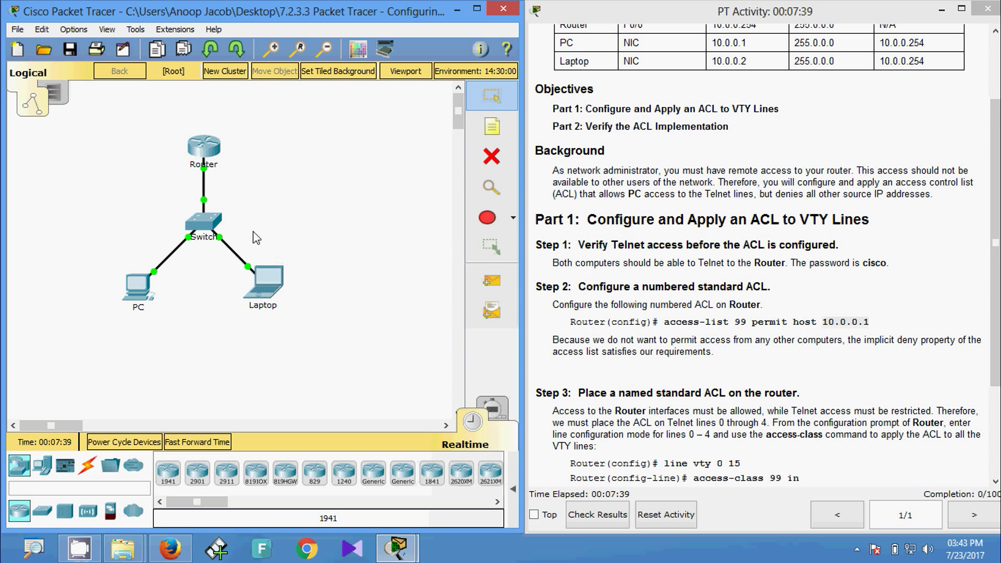
In the Router's CLI, enter privileged mode with enable and then global configuration with conf t.
click(204, 147)
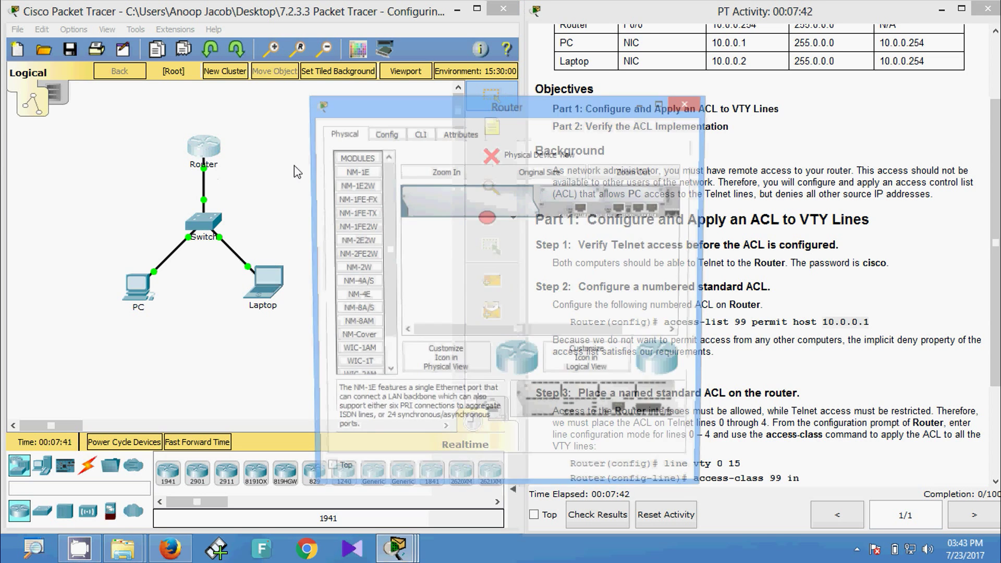
click(420, 135)
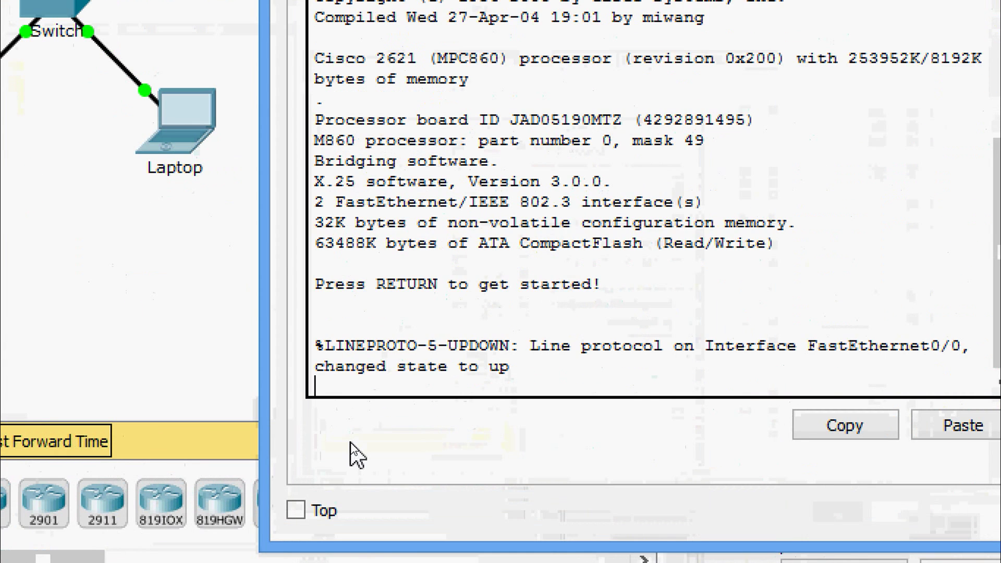
key(Return)
key(Return)
text(ena)
key(Tab)
key(Return)
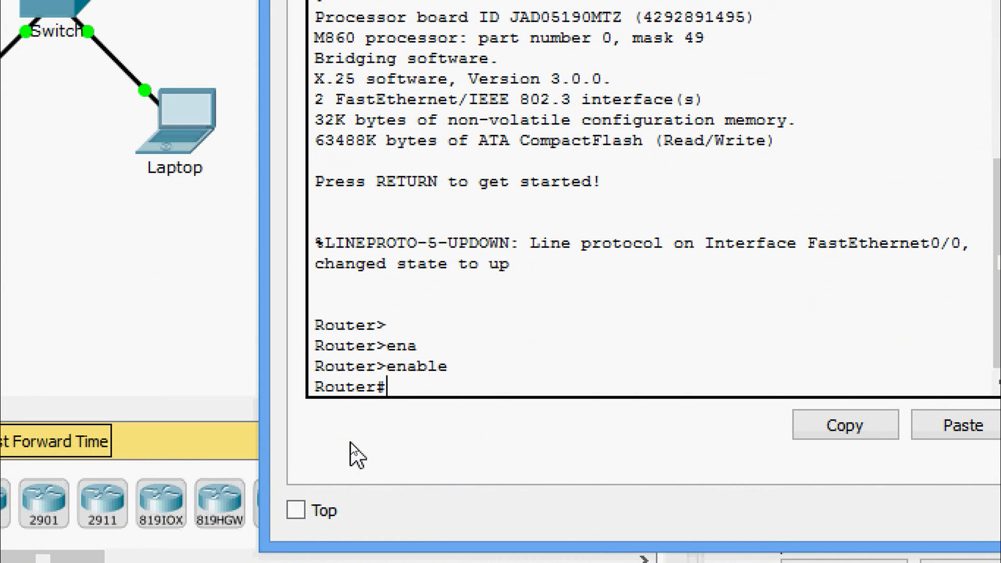
text(conf)
text( t)
key(Return)
key(Return)
Enter 'access-list 99 permit host 10.0.0.1' to permit only the PC.
text(ac)
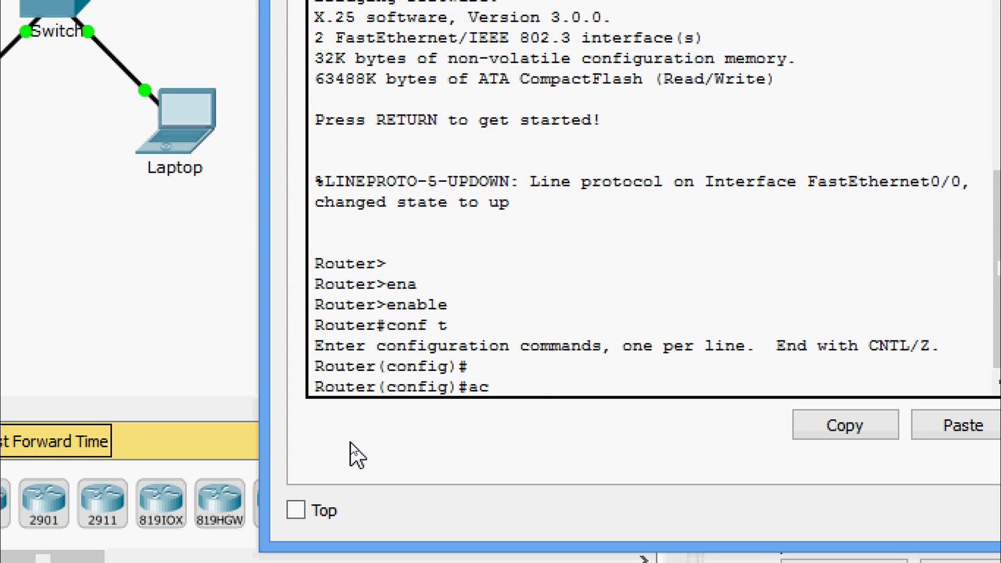
key(Tab)
text(?)
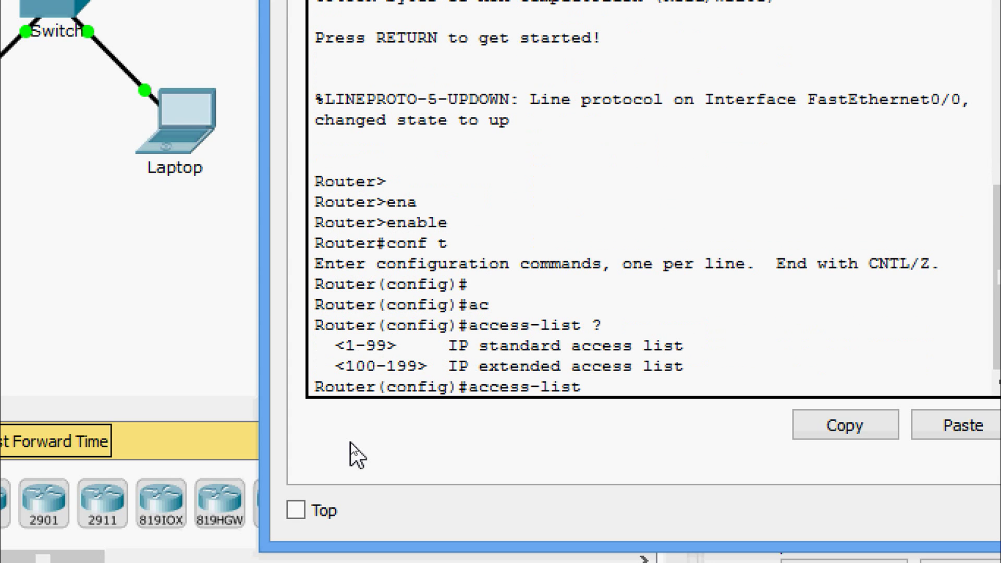
text(99)
text(/)
key(BackSpace)
text(?)
text(per)
key(Tab)
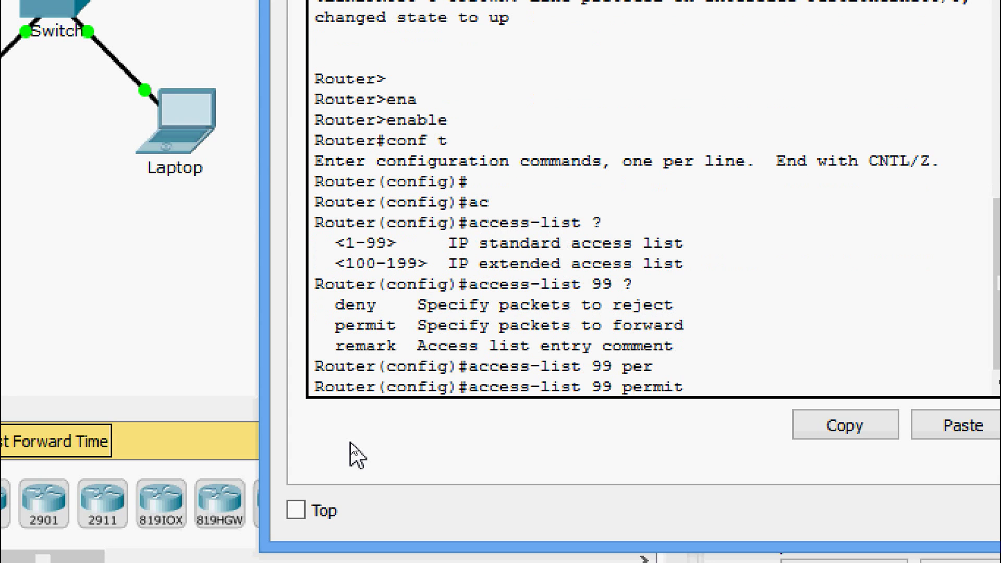
text(?)
text(ho)
key(Tab)
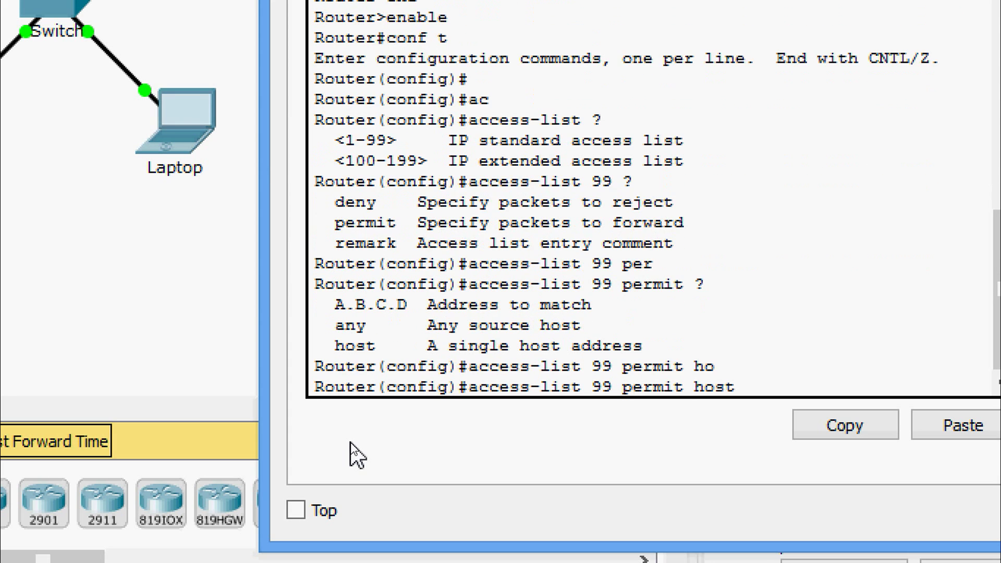
text(?)
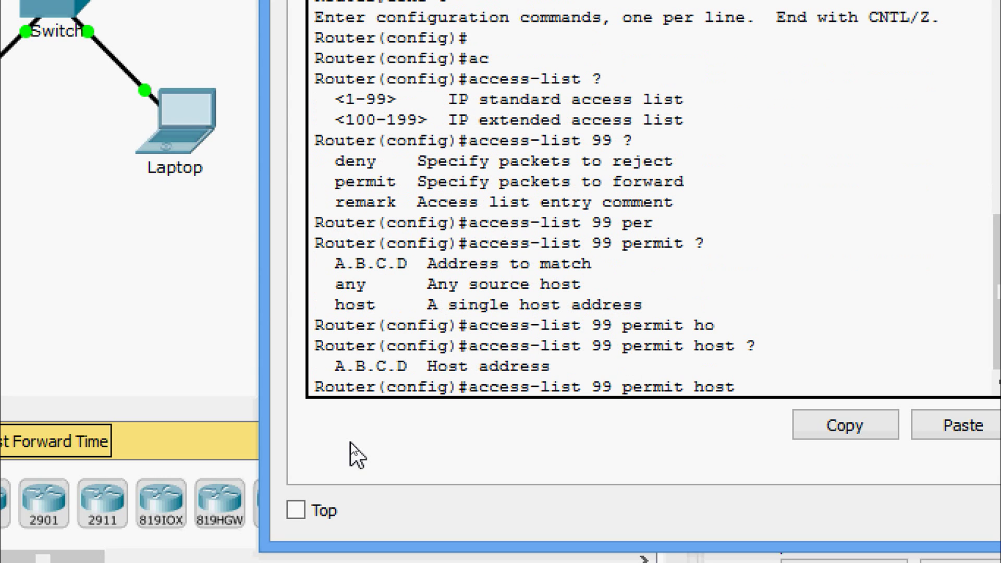
text(10.0.0.1)
key(Return)
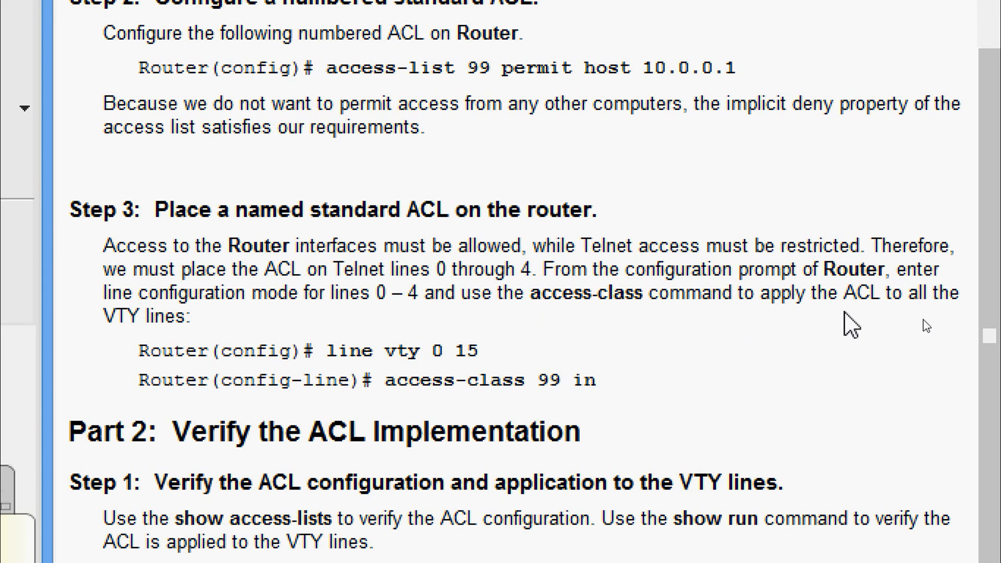
Review the 'line vty 0 15' and 'access-class 99 in' instructions, then reopen the Router CLI.
drag(329, 347, 491, 351)
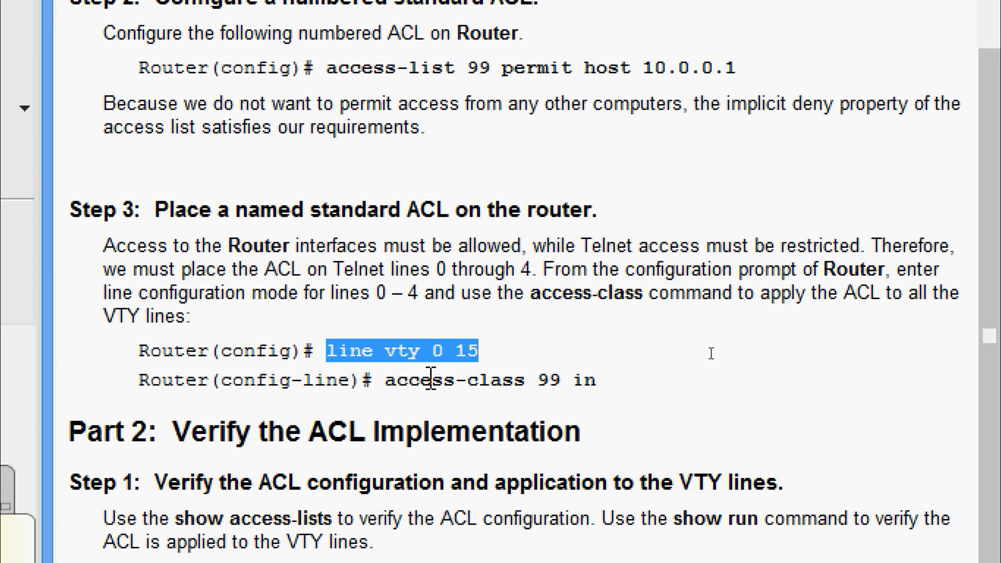
drag(384, 383, 597, 388)
click(599, 387)
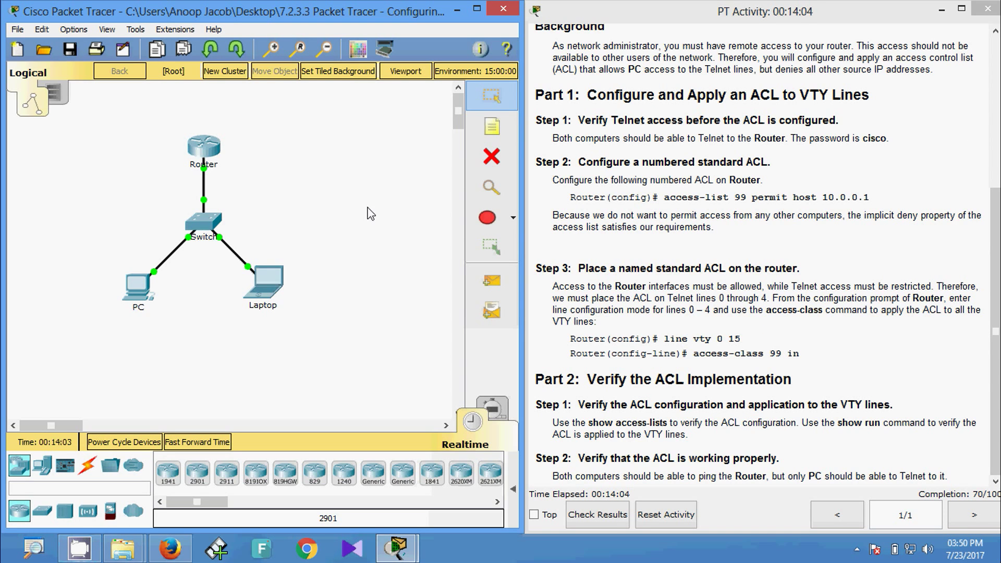
click(206, 149)
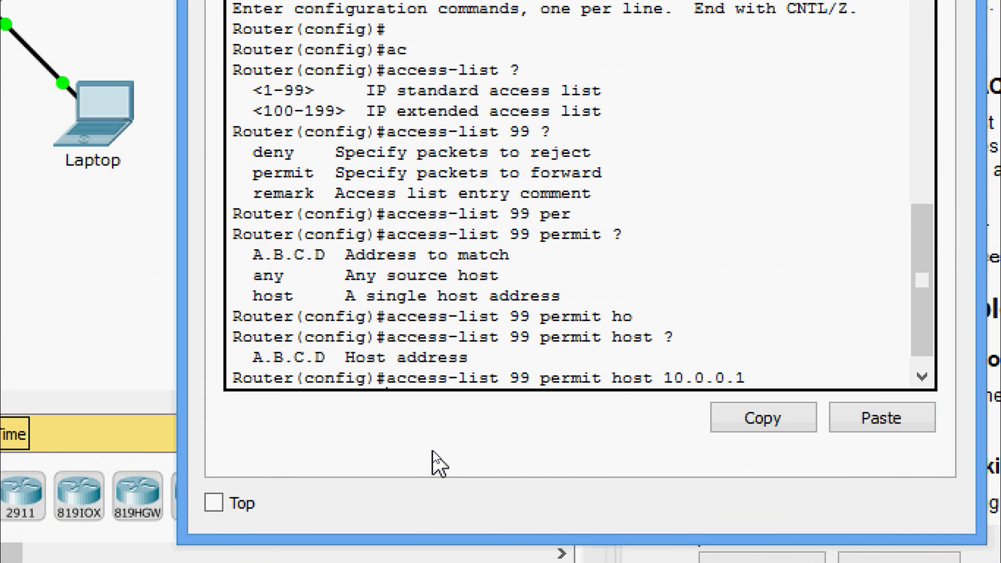
Enter 'line vty 0 15' to configure VTY lines 0 to 15.
key(Return)
key(Return)
key(Return)
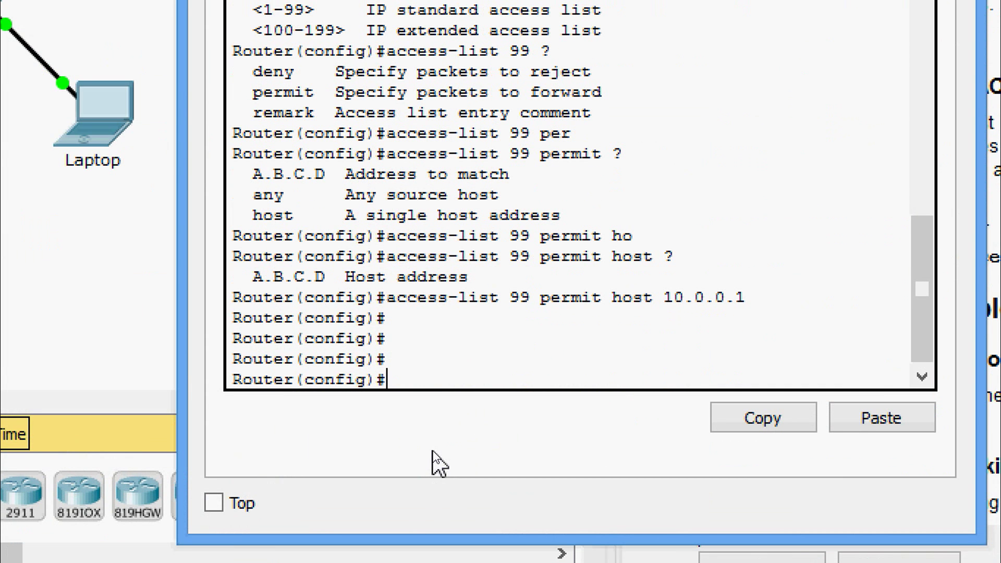
text(line)
key(Tab)
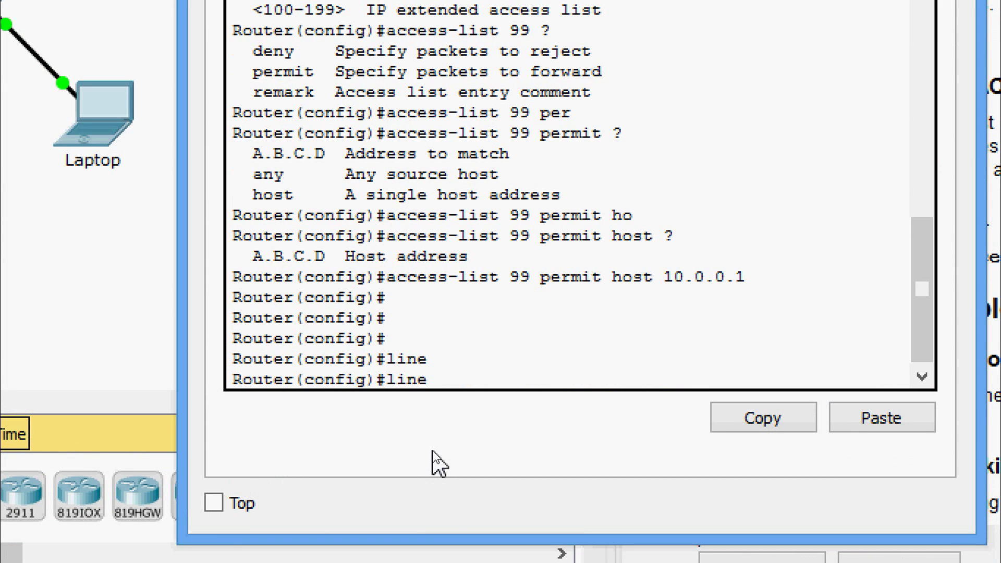
text(v)
key(Tab)
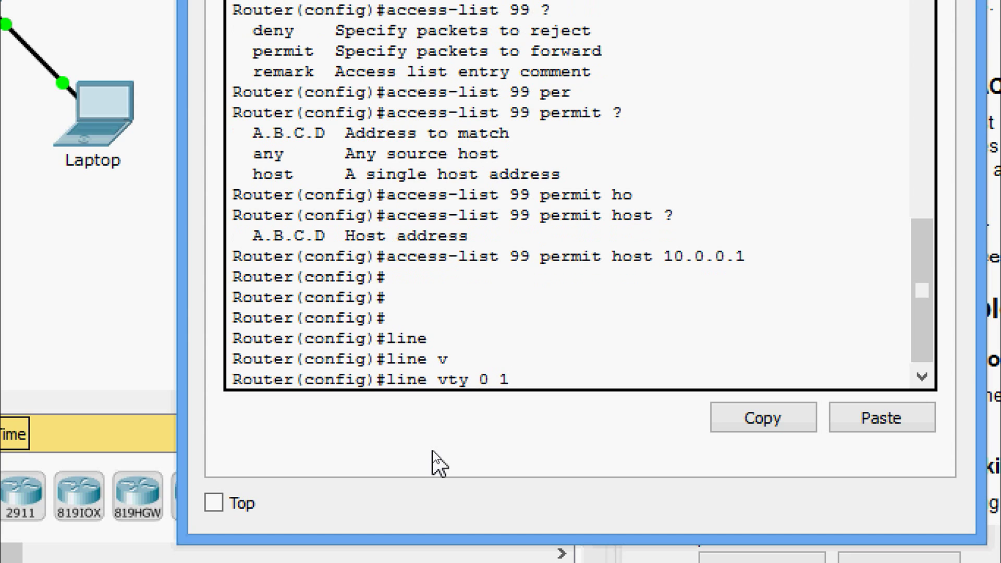
text(0 15)
key(Return)
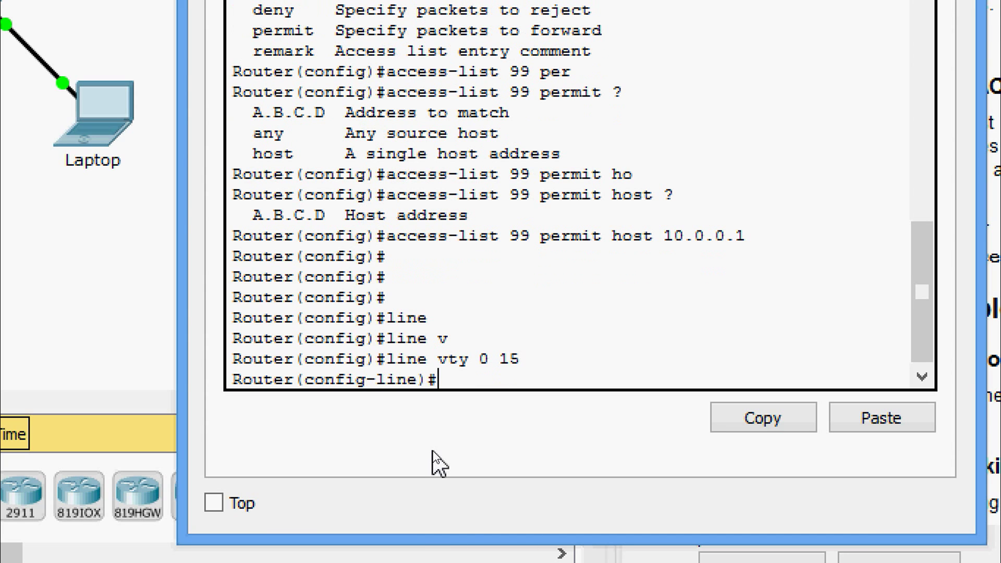
Apply 'access-class 99 in' to the VTY lines.
text(ac)
key(Tab)
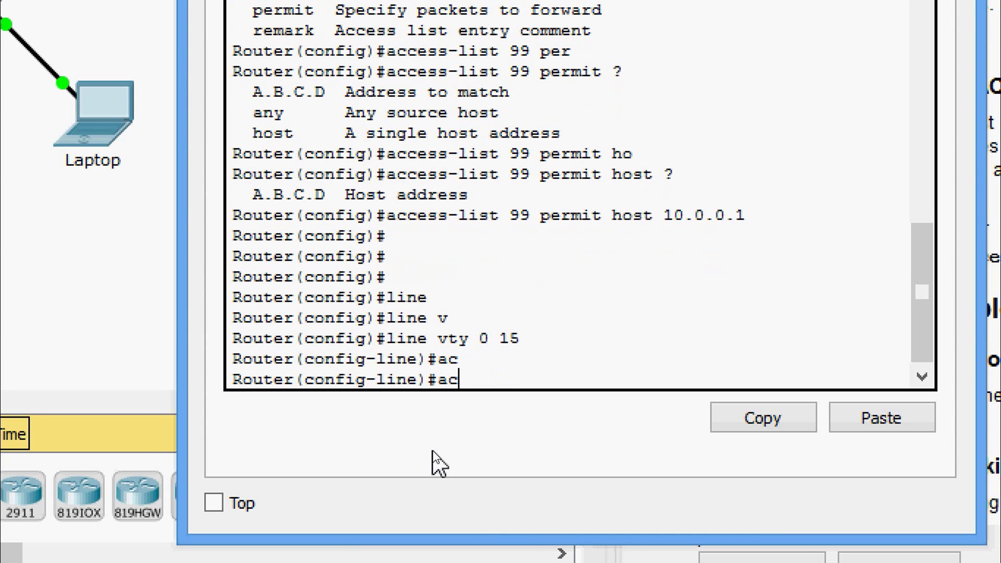
text(cess)
text(-)
key(Tab)
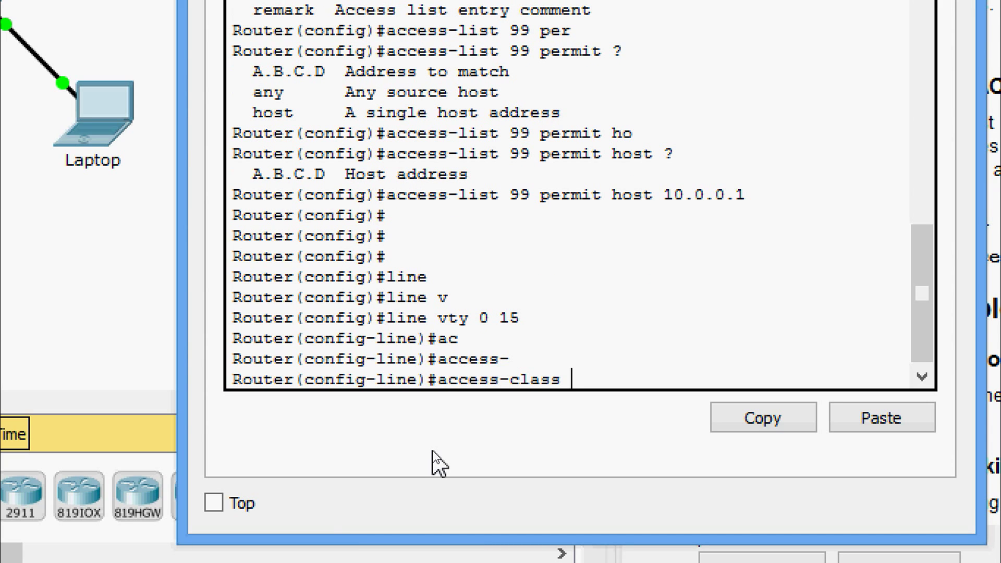
text(?)
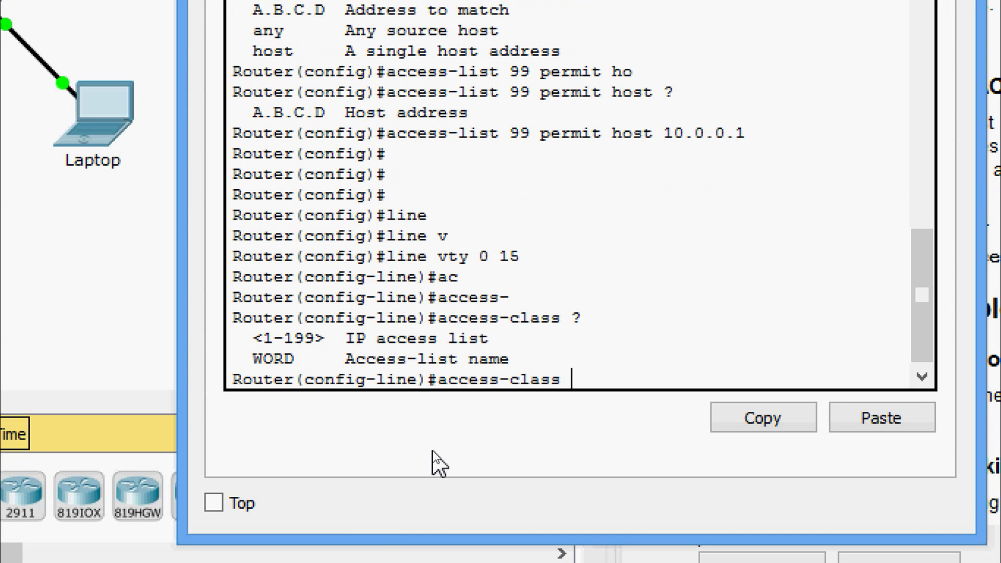
text(99 ?)
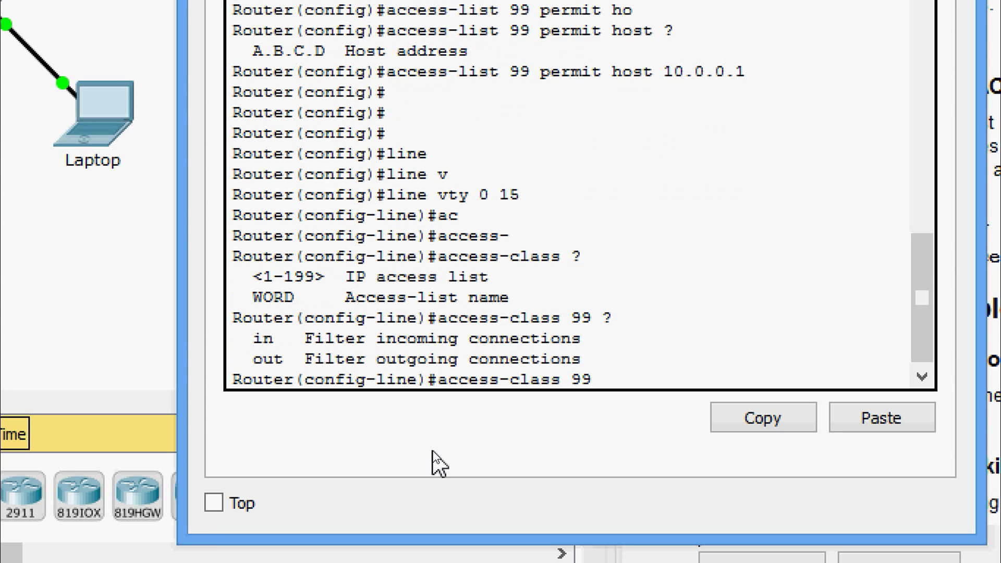
text(in)
key(Return)
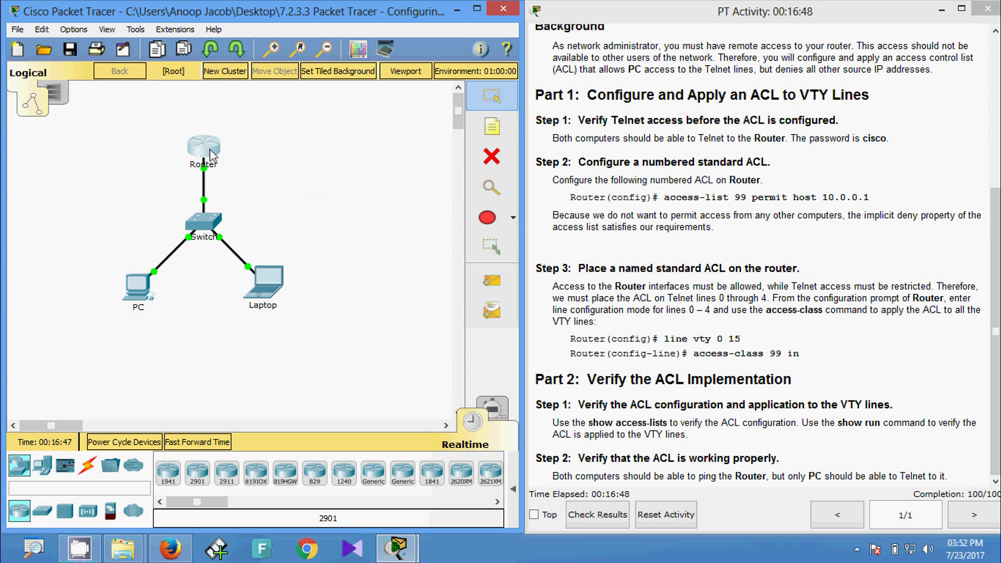
Back in the Router CLI, exit configuration mode with Ctrl+Z to the Router# prompt.
click(205, 149)
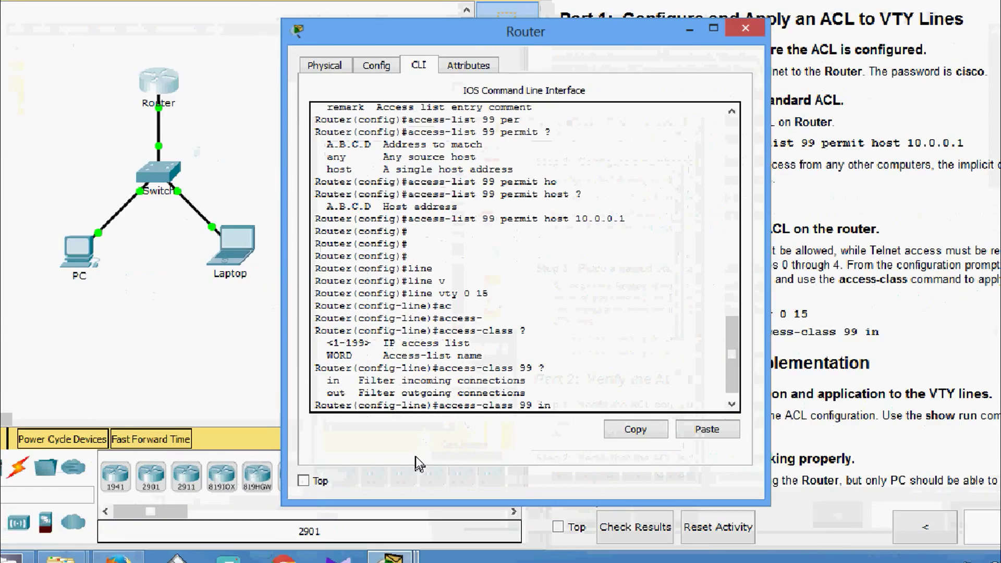
key(Return)
key(Return)
key(Return)
key(Return)
key(ctrl+z)
key(Return)
key(Return)
key(Return)
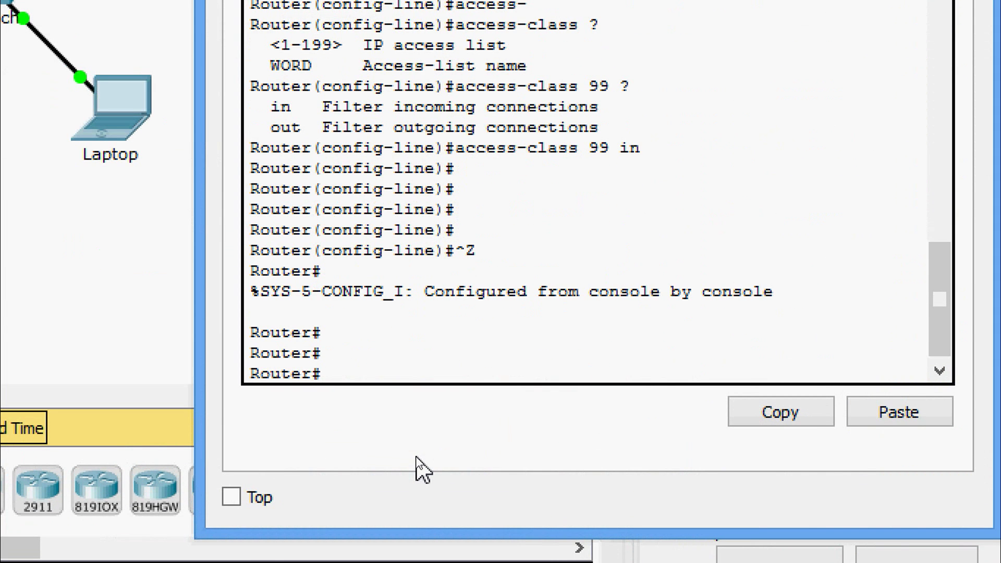
Run 'show access-lists' and check access list 99 permits host 10.0.0.1.
text(show)
key(Tab)
text(ac)
key(Tab)
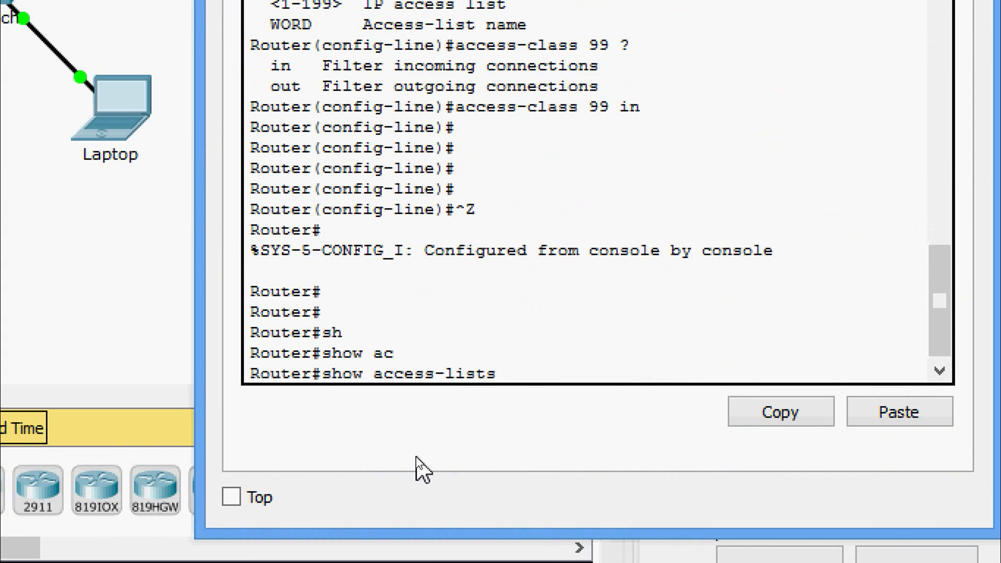
key(Return)
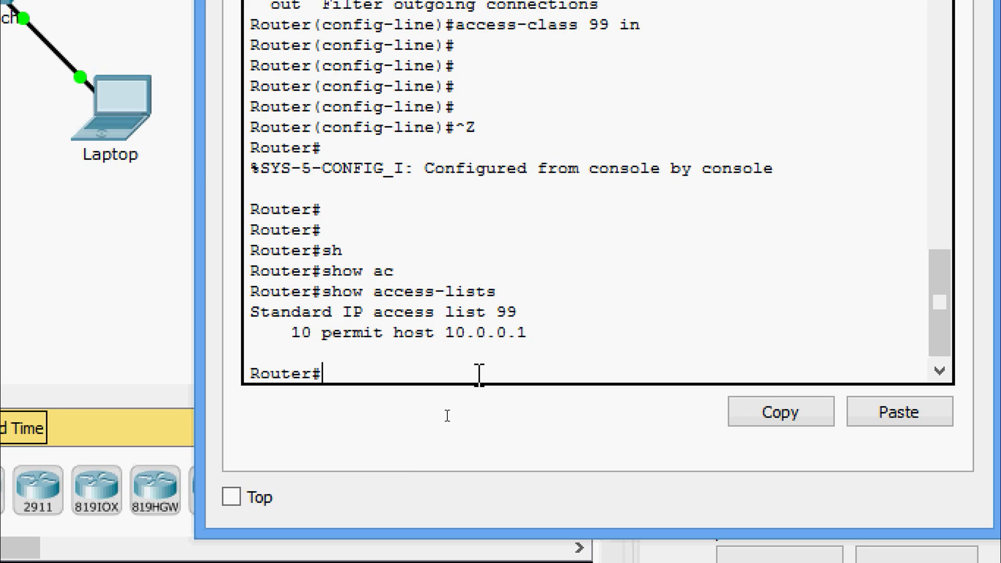
drag(527, 332, 259, 332)
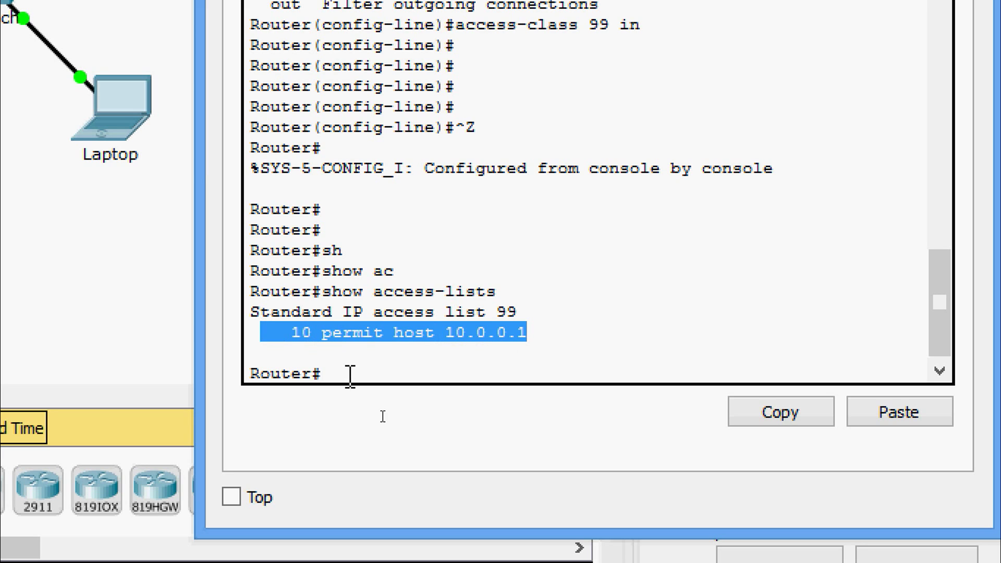
click(350, 374)
Run 'show running-config' and locate the 'access-list 99 permit host 10.0.0.1' line.
text(sh)
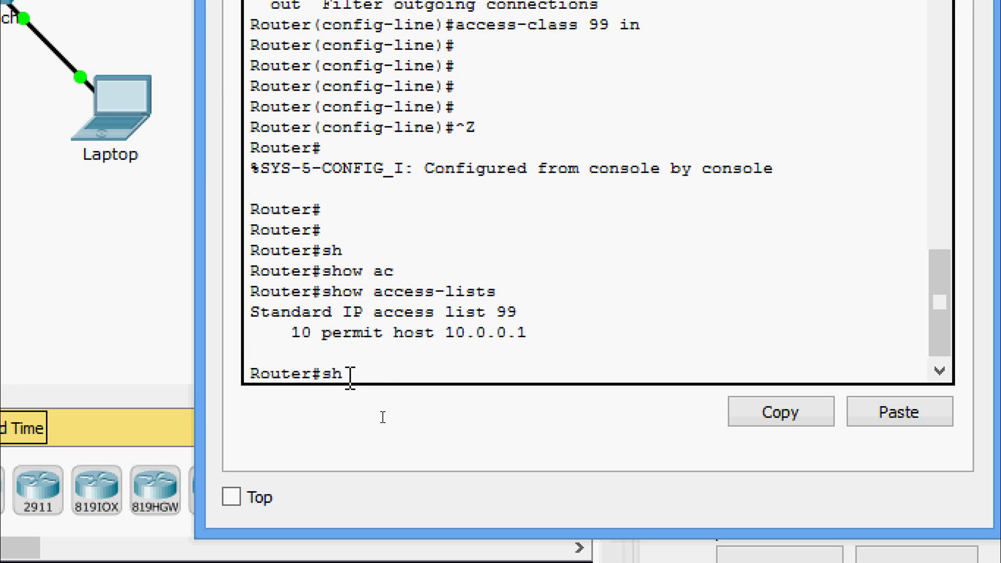
key(Tab)
text(ru)
key(Tab)
key(Return)
key(Return)
key(Return)
key(Return)
key(Return)
key(Return)
key(Return)
key(Return)
key(Return)
key(Return)
key(Return)
key(Return)
key(Return)
key(Return)
key(Return)
key(Return)
key(Return)
key(Return)
key(Return)
key(Return)
key(Return)
key(Return)
key(Return)
key(Return)
key(Return)
key(Return)
key(Return)
key(Return)
key(Return)
key(Return)
key(Return)
key(Return)
key(Return)
key(Return)
key(Return)
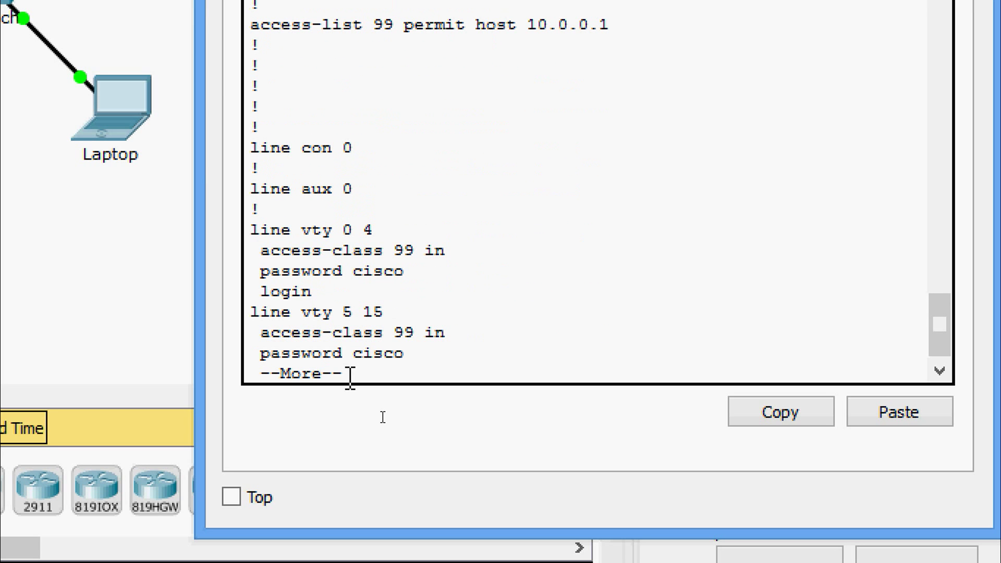
scroll(331, 230, up, 2)
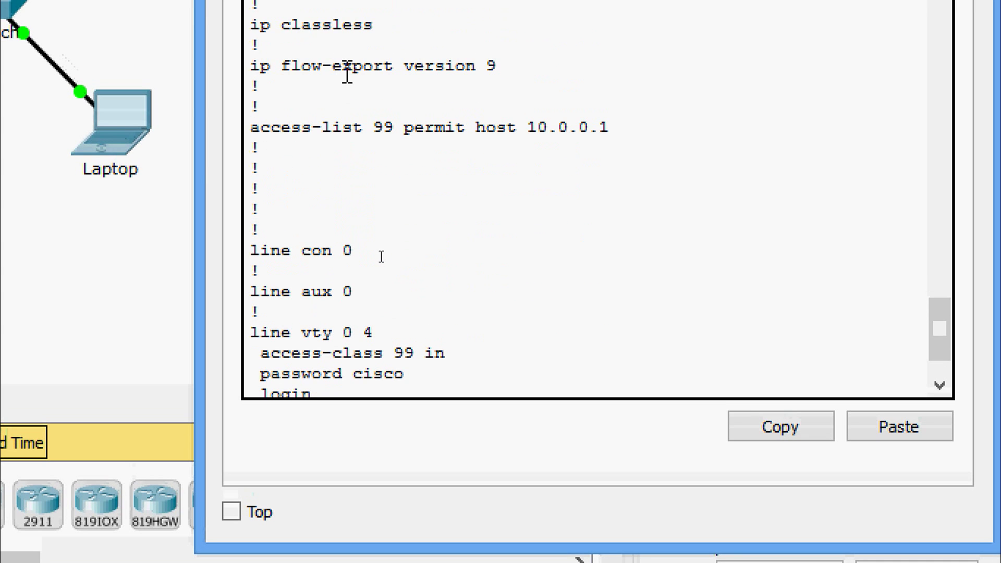
drag(249, 127, 627, 128)
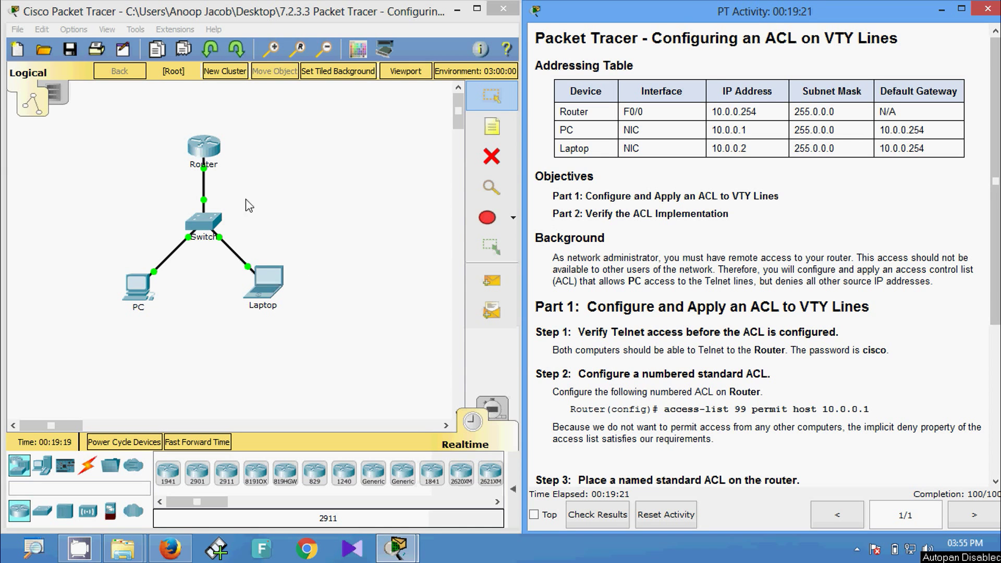
Close the Router window and open the PC's Command Prompt.
click(205, 166)
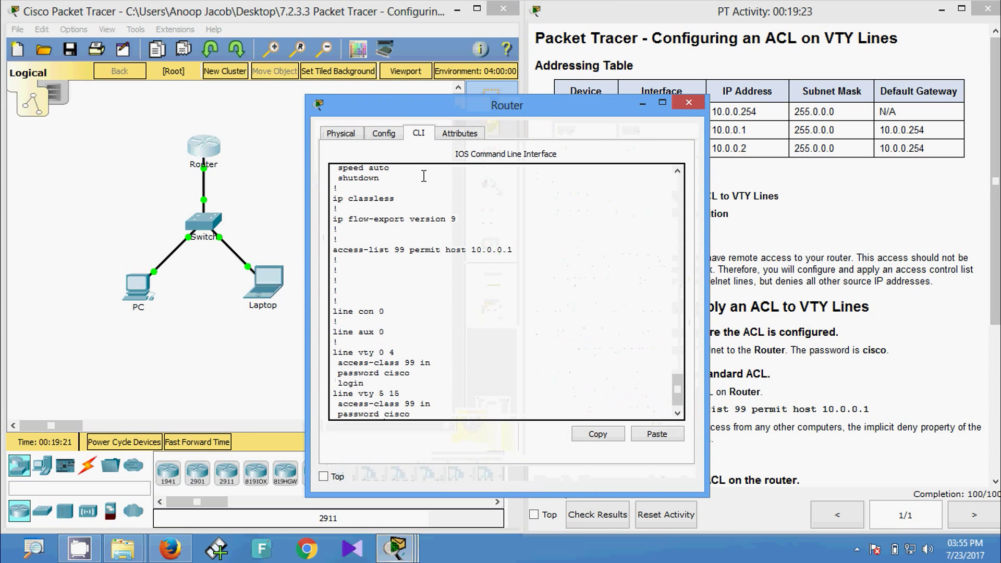
click(690, 105)
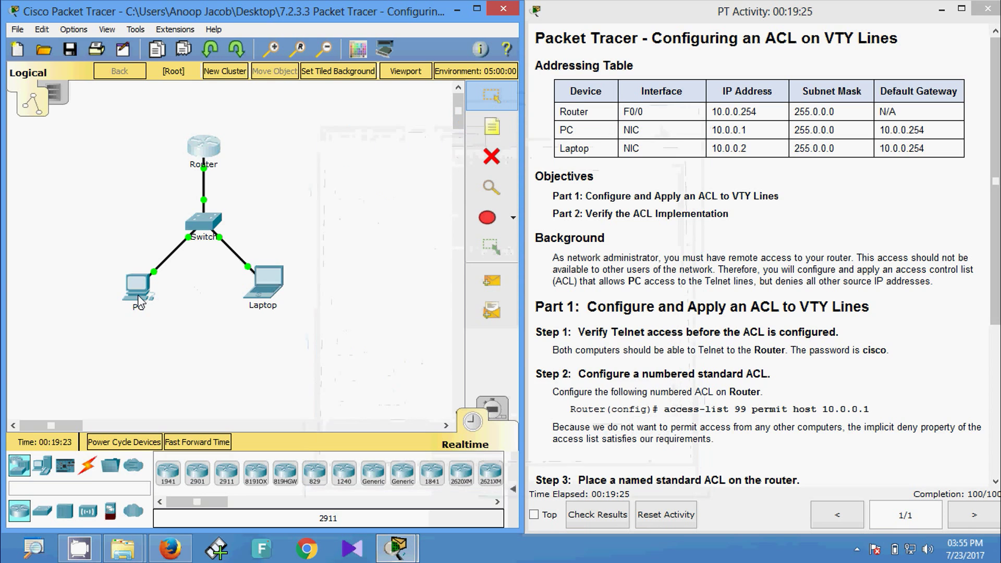
mouse_move(139, 302)
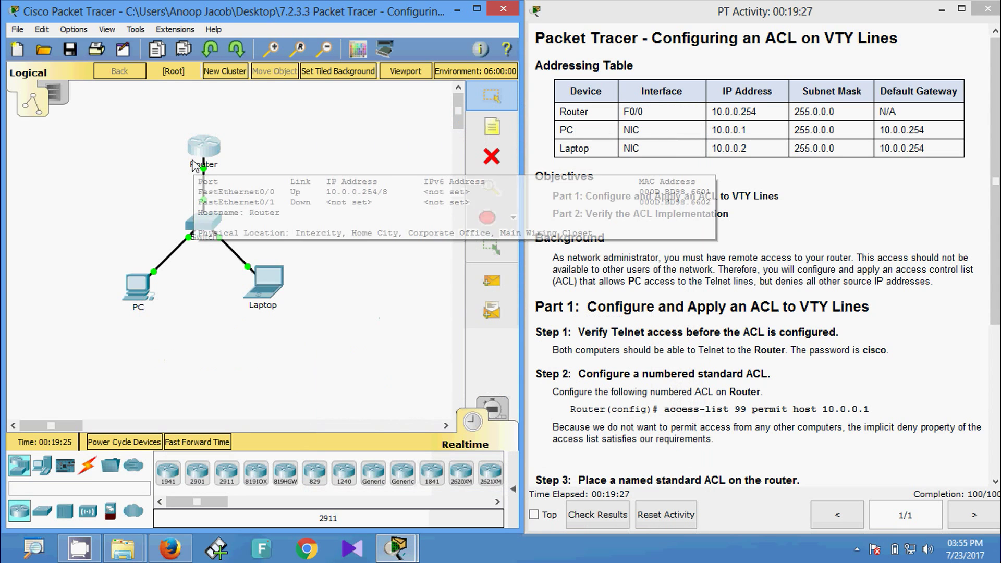
click(142, 282)
click(603, 205)
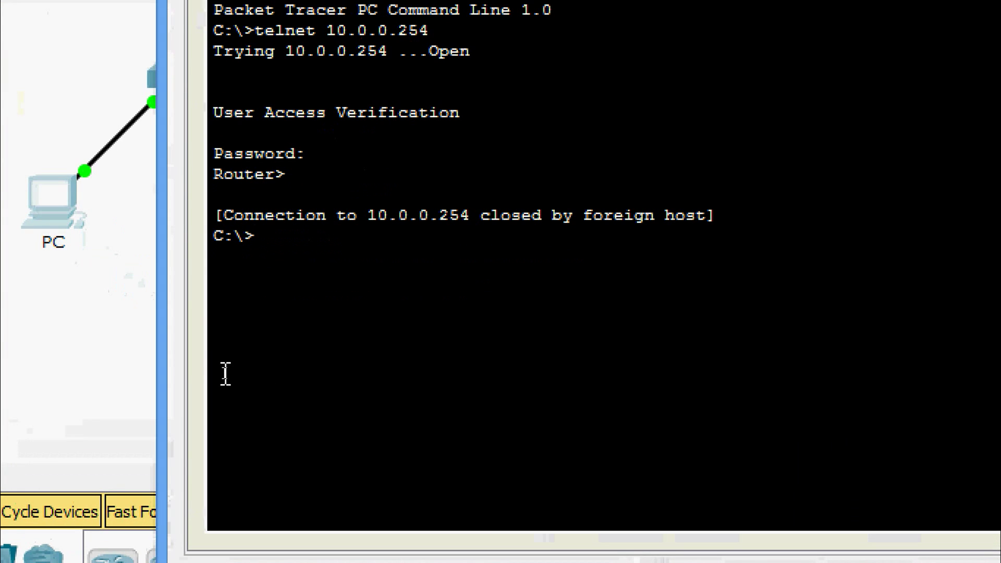
Ping 10.0.0.254 from the PC, getting 4 of 4 replies, then switch to the Laptop.
text(ping)
right_click(319, 241)
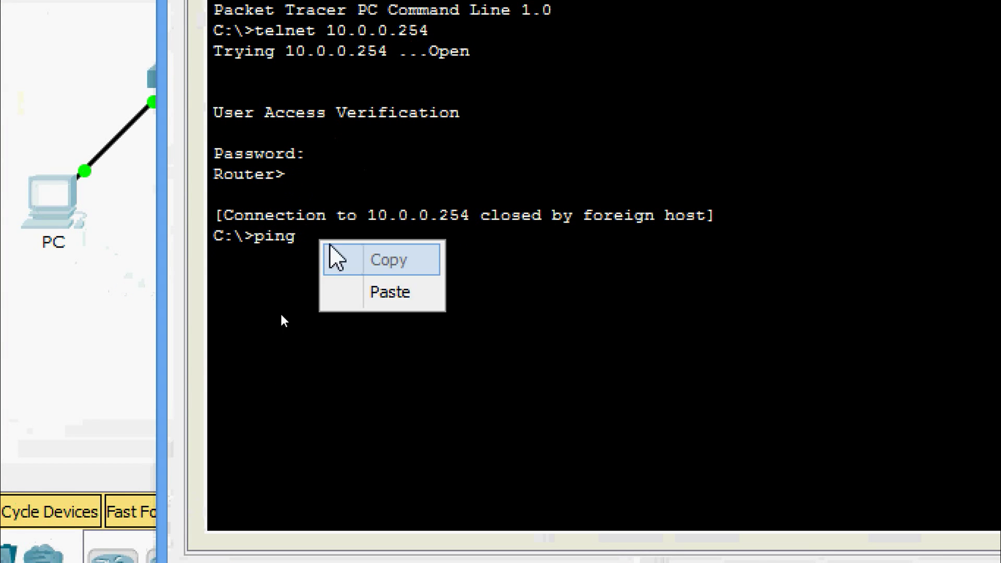
click(360, 293)
key(Return)
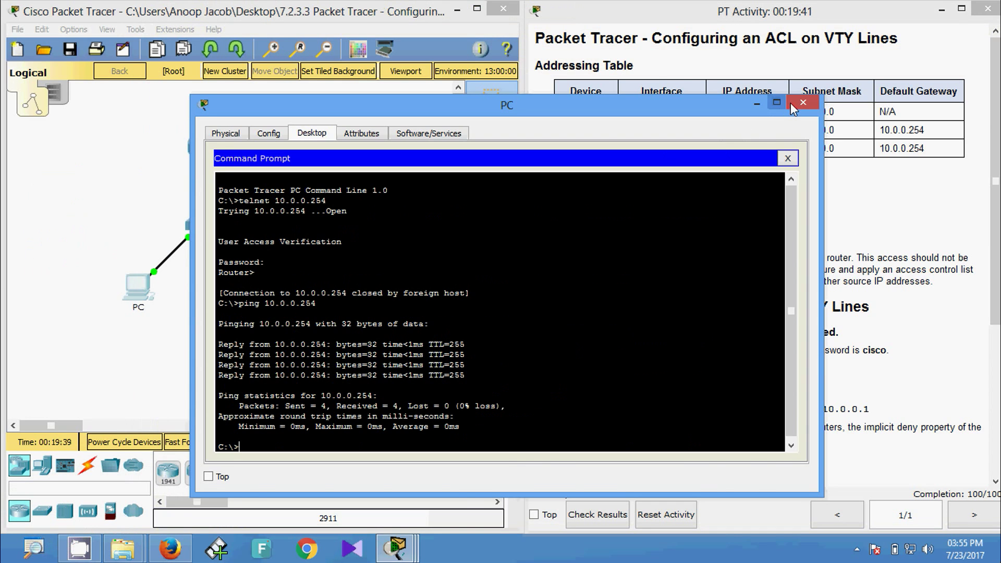
click(787, 106)
click(274, 284)
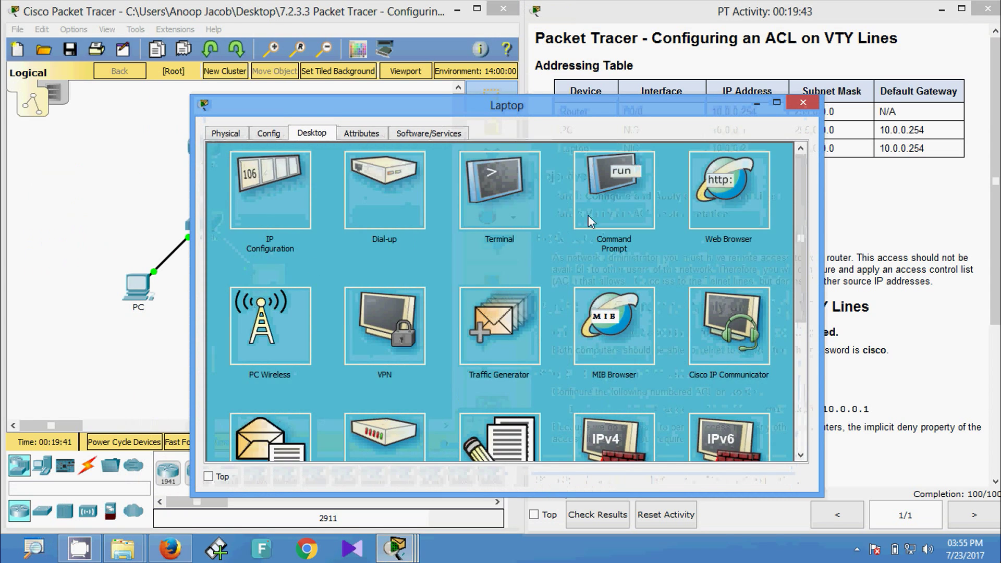
Ping 10.0.0.254 from the Laptop's Command Prompt with 0% loss, then close the Laptop window.
click(588, 215)
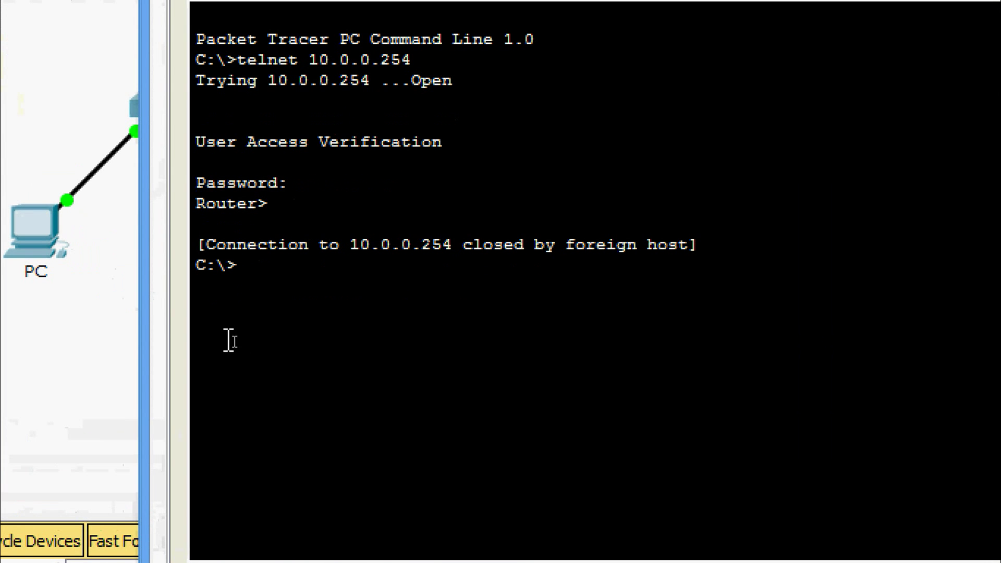
text(ping)
right_click(323, 261)
click(347, 309)
key(Return)
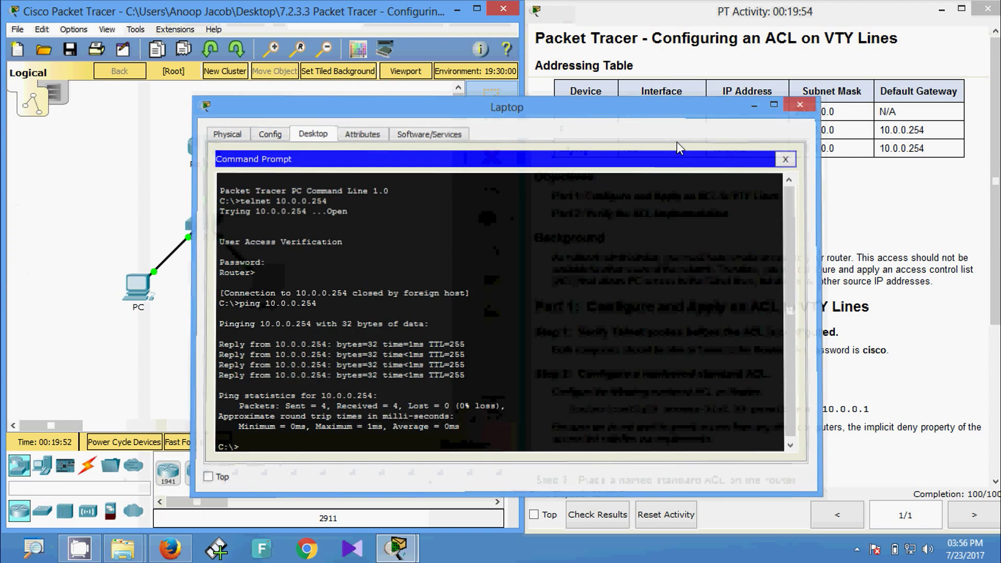
click(790, 104)
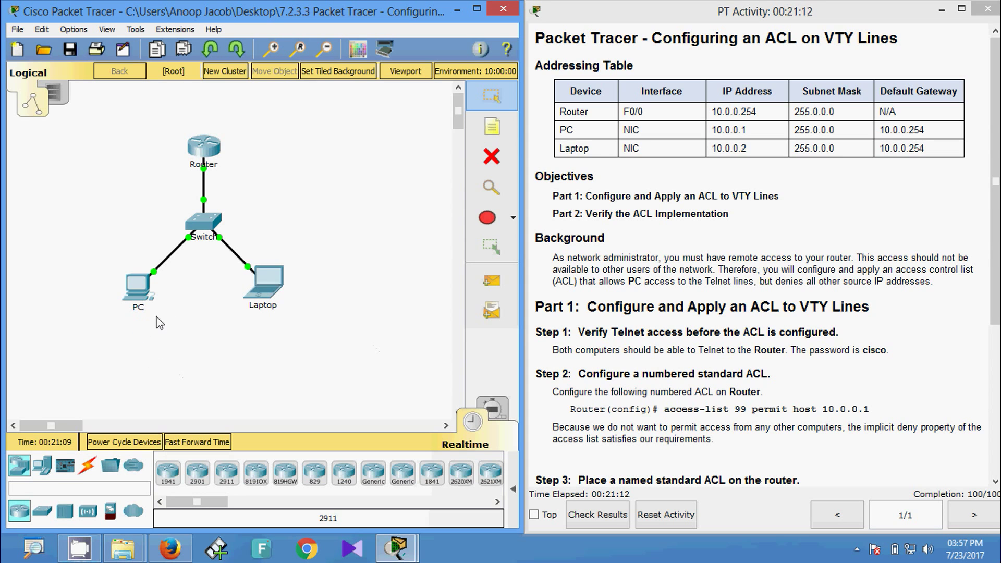
Telnet from the PC's Command Prompt to 10.0.0.254 and log in to Router>.
click(138, 289)
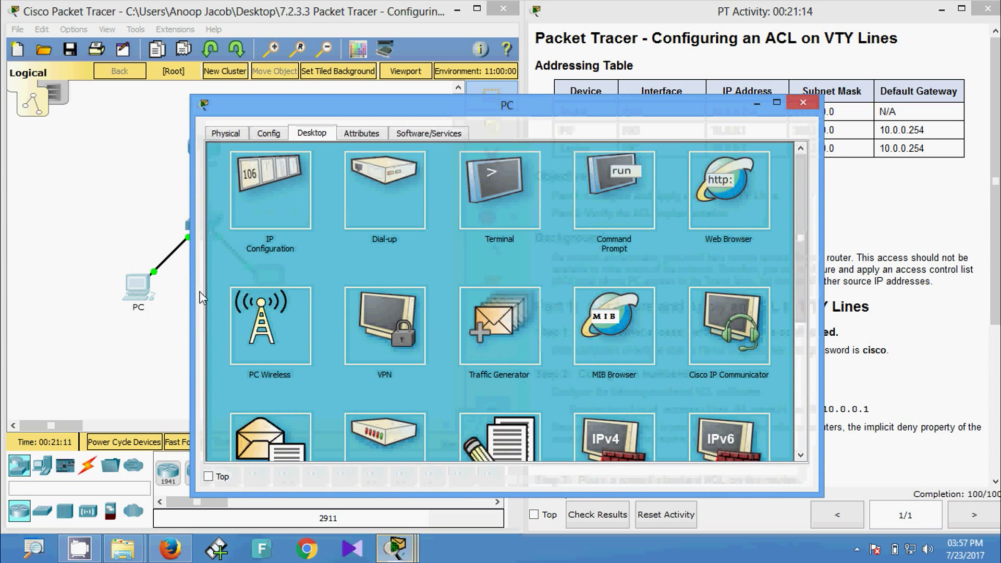
click(614, 193)
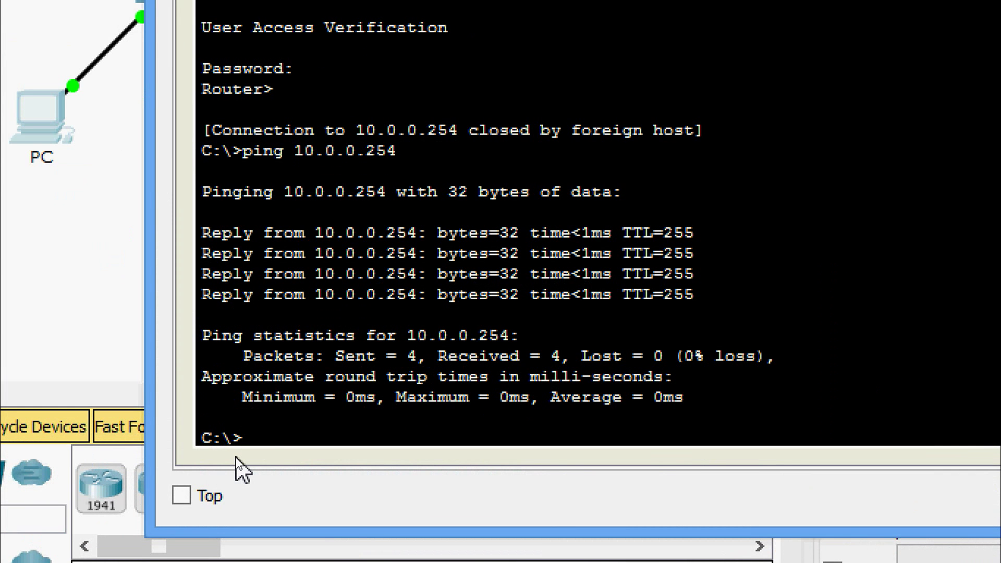
text(telnet)
right_click(326, 443)
click(345, 490)
key(Return)
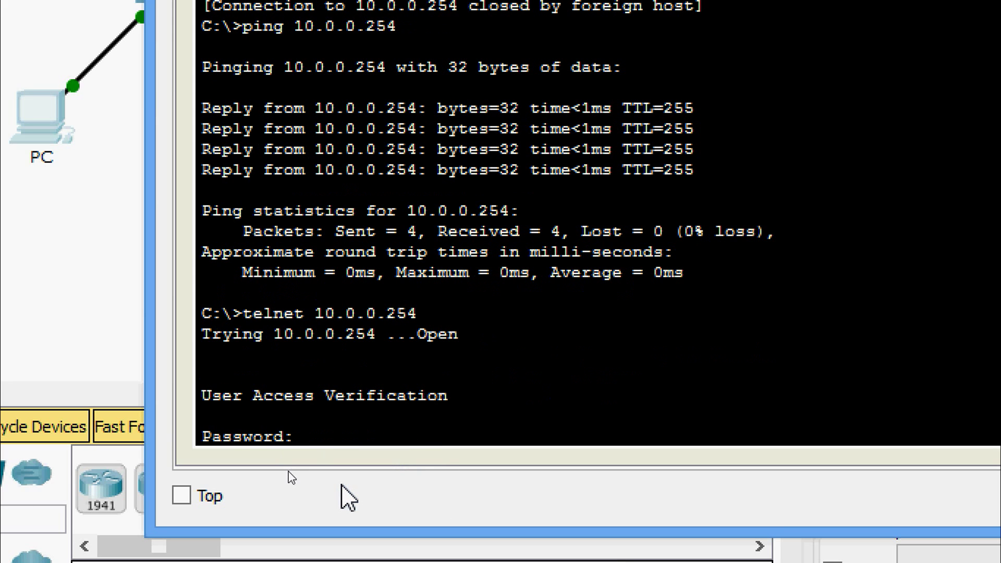
key(Return)
Try the enable command over Telnet, then close the PC window.
text(ena)
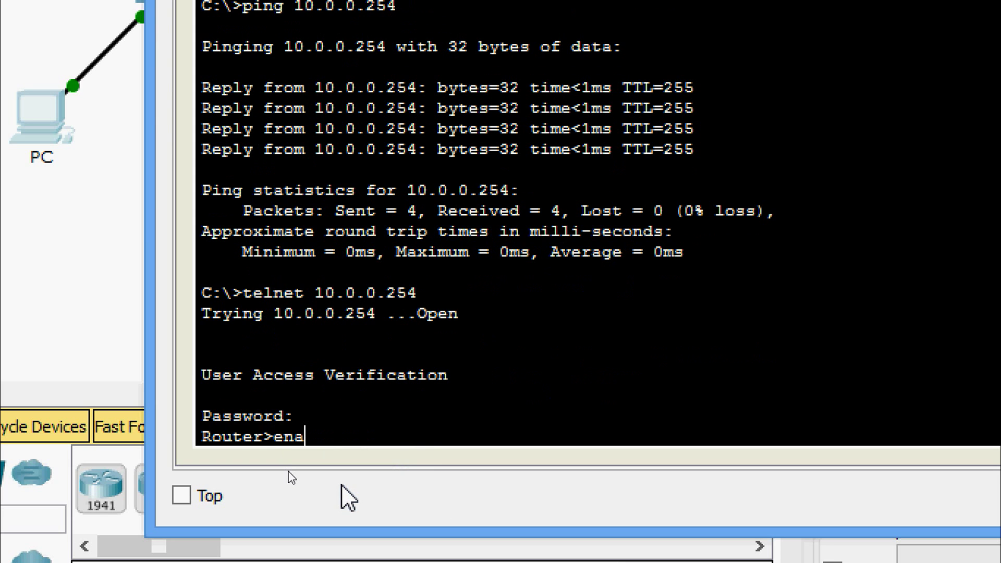
key(Tab)
key(Return)
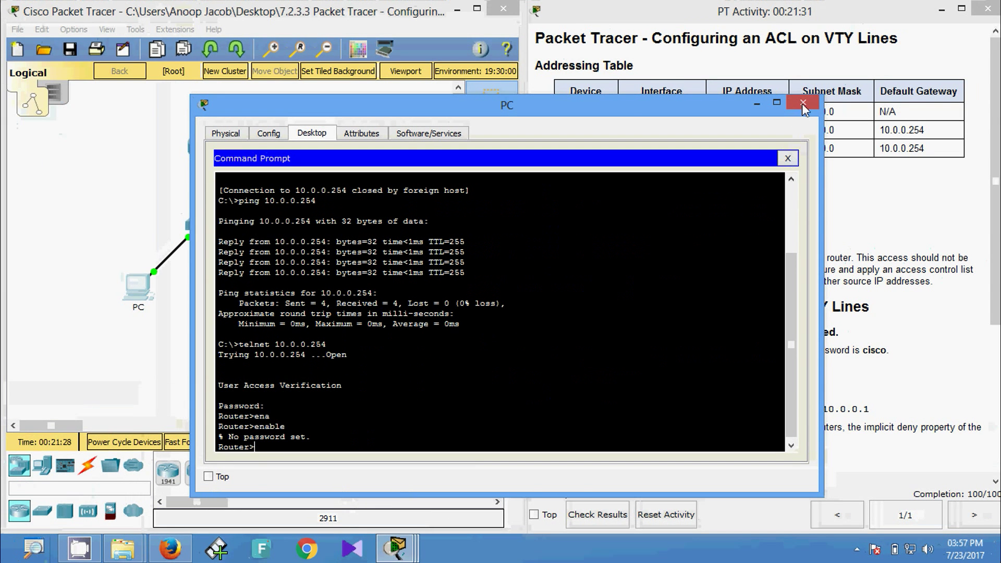
click(801, 104)
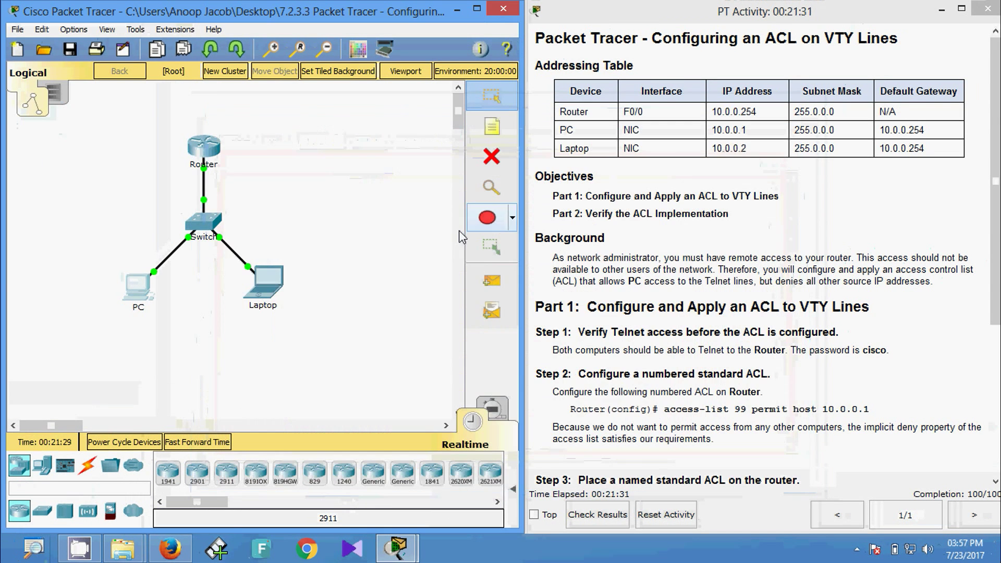
From the Laptop's command prompt, run telnet 10.0.0.254 and highlight the 'Connection refused' reply.
click(269, 282)
click(580, 213)
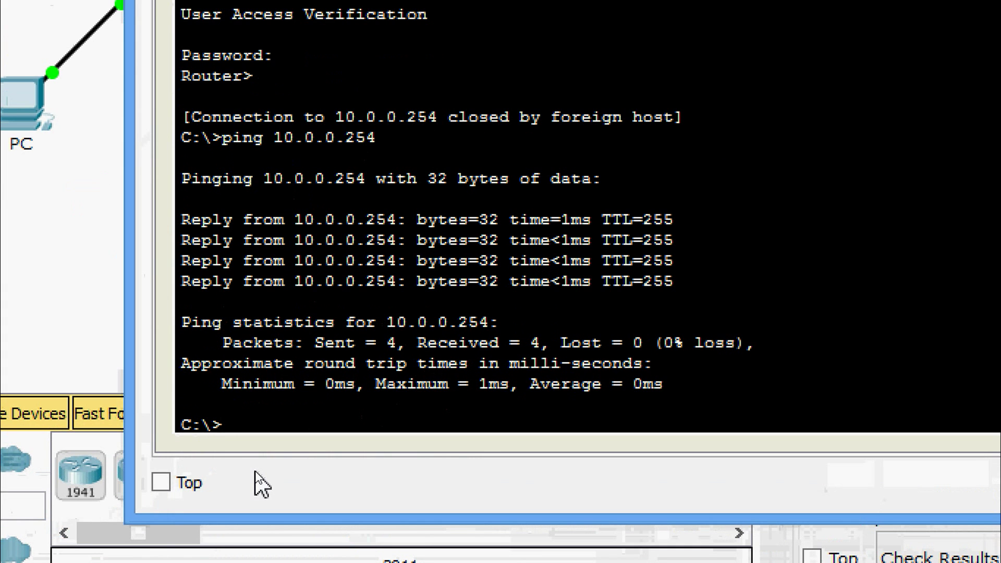
text(telnet)
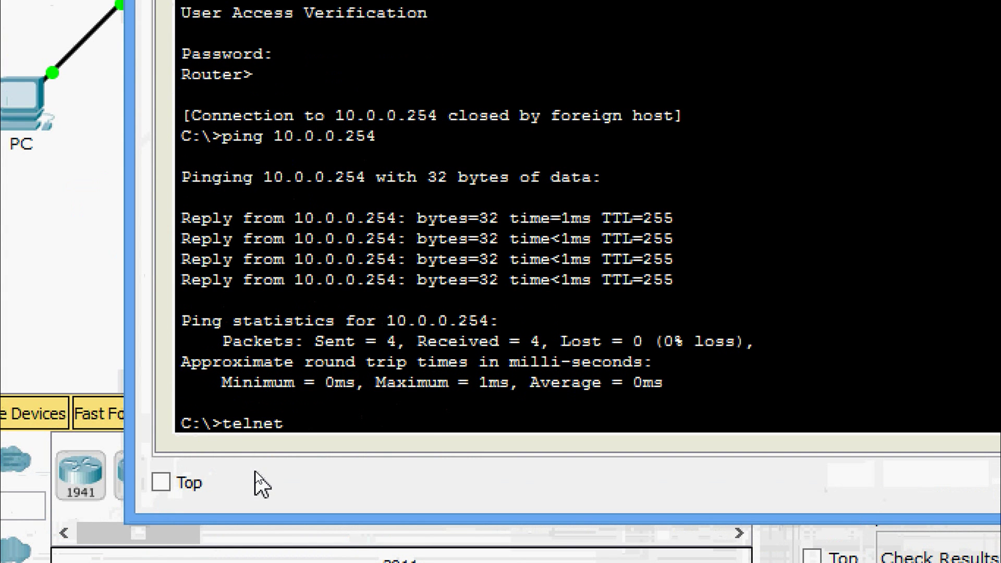
right_click(305, 422)
click(318, 458)
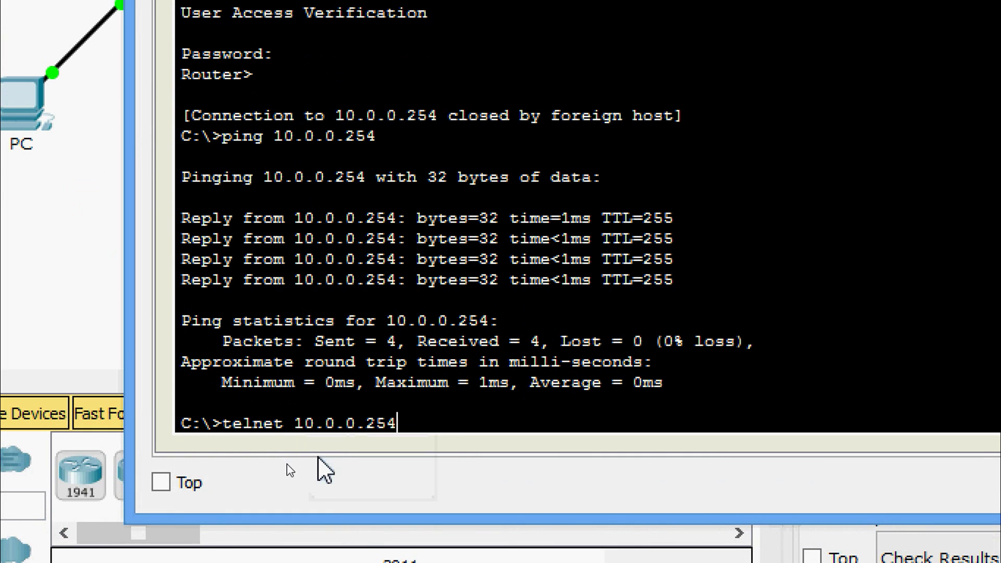
key(Return)
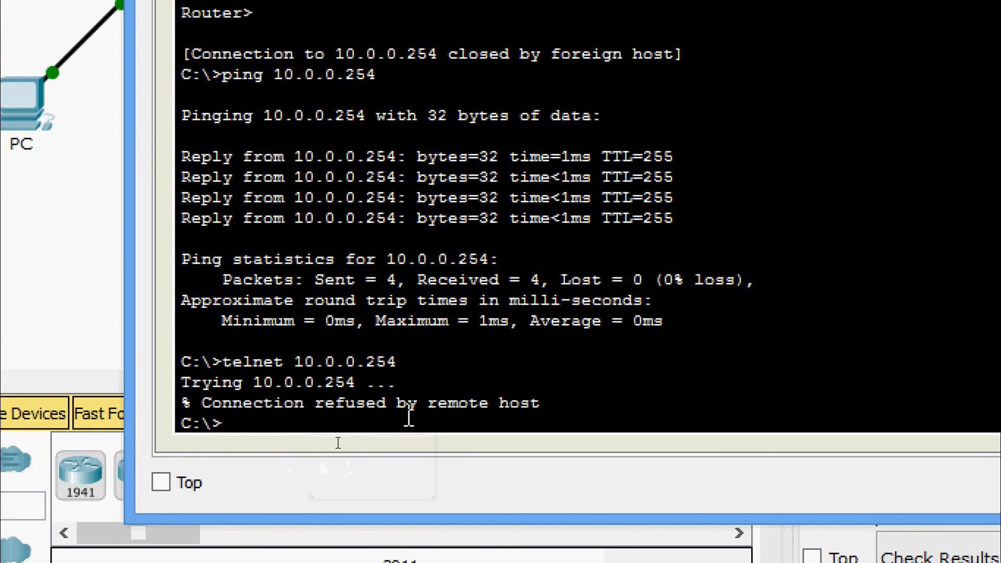
drag(530, 405, 188, 383)
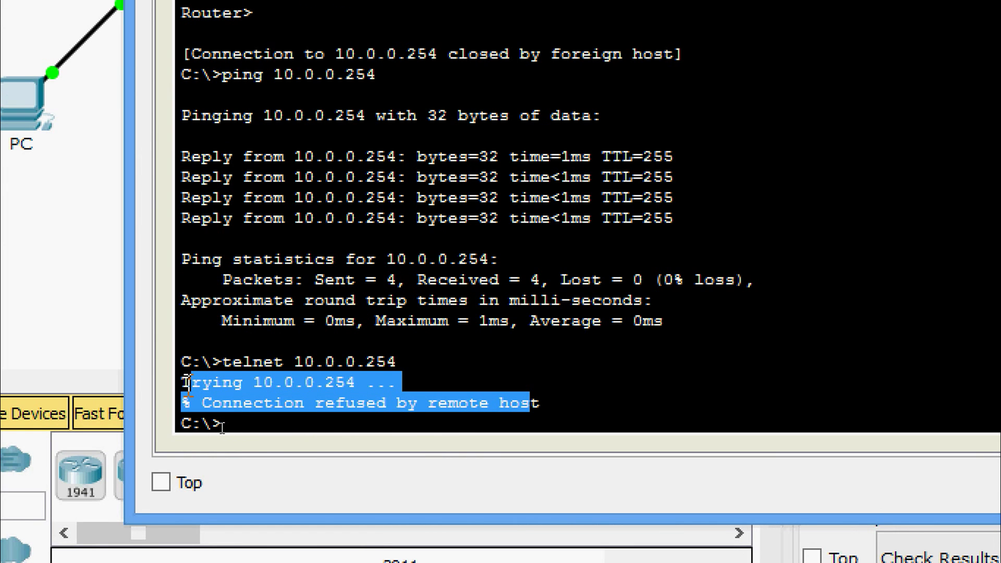